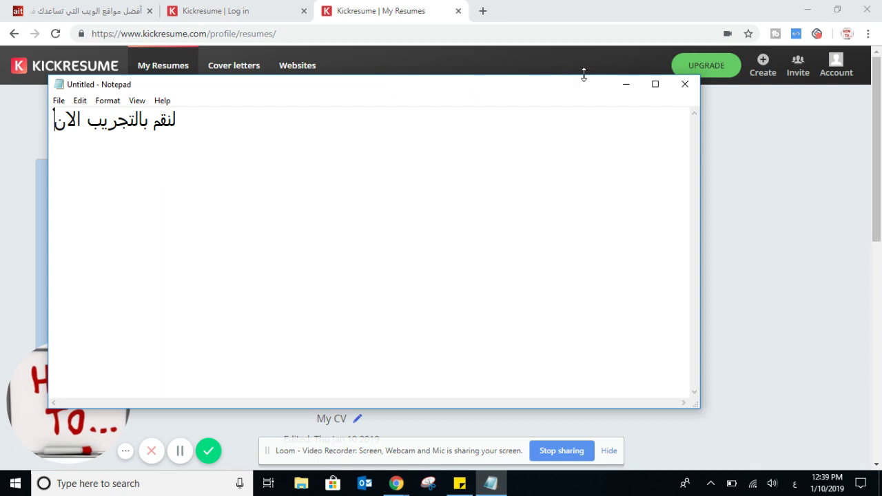
- Minimize the Notepad notes to reveal the My Resumes page listing My CV
click(625, 84)
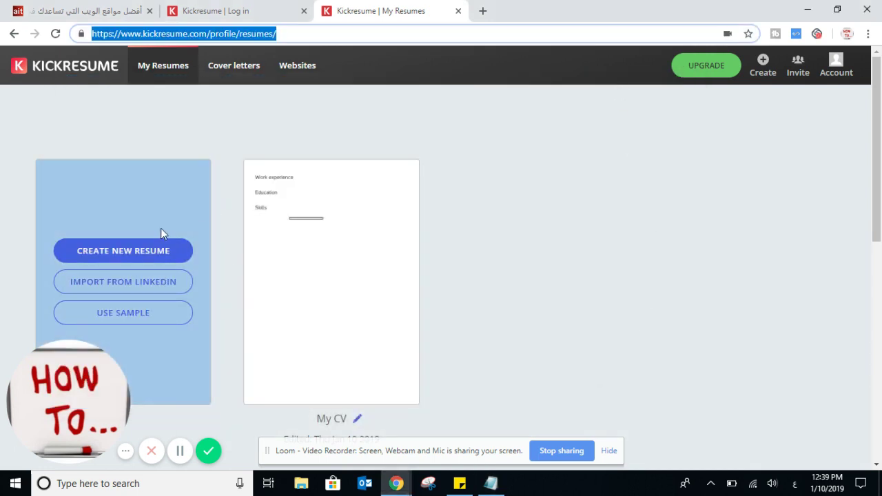
scroll(649, 195, down, 4)
scroll(616, 197, up, 3)
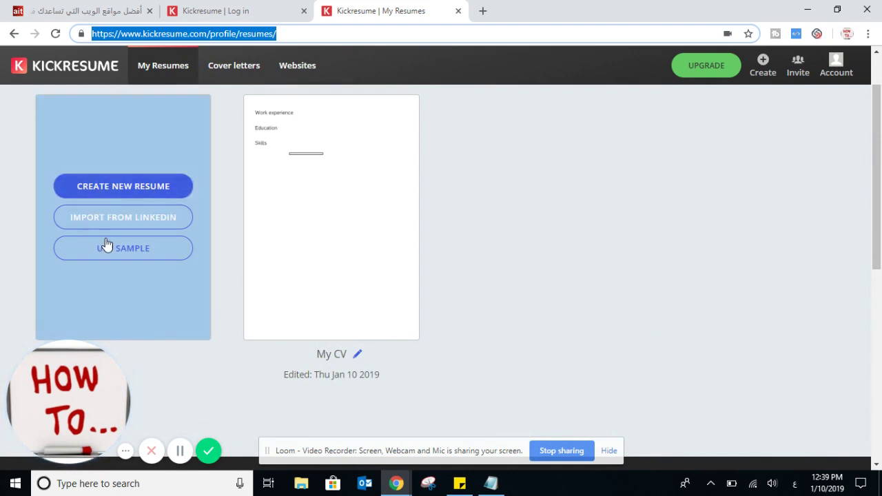
- Start a new resume, browse the templates, preview the White template and select it
click(115, 187)
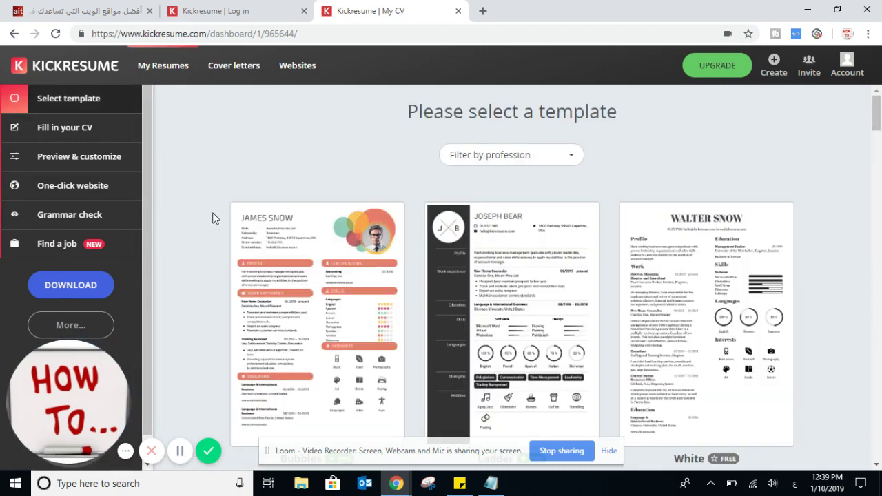
scroll(212, 219, down, 1)
scroll(212, 219, down, 1)
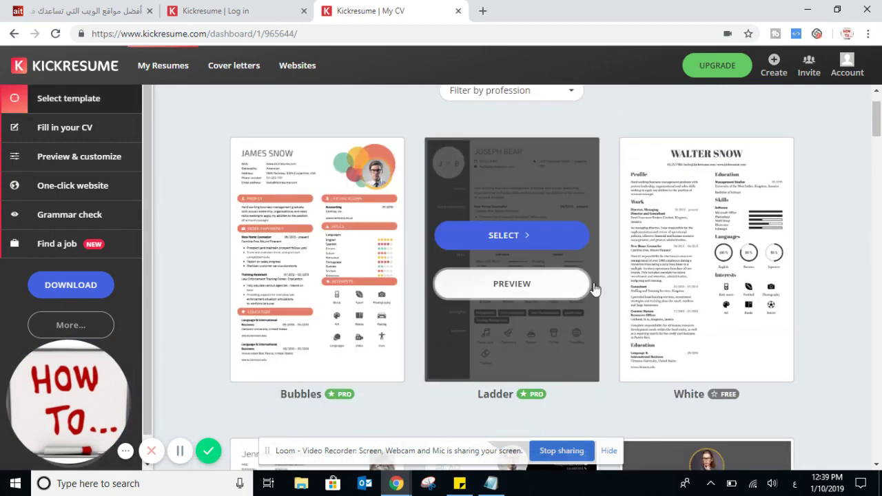
scroll(514, 237, down, 2)
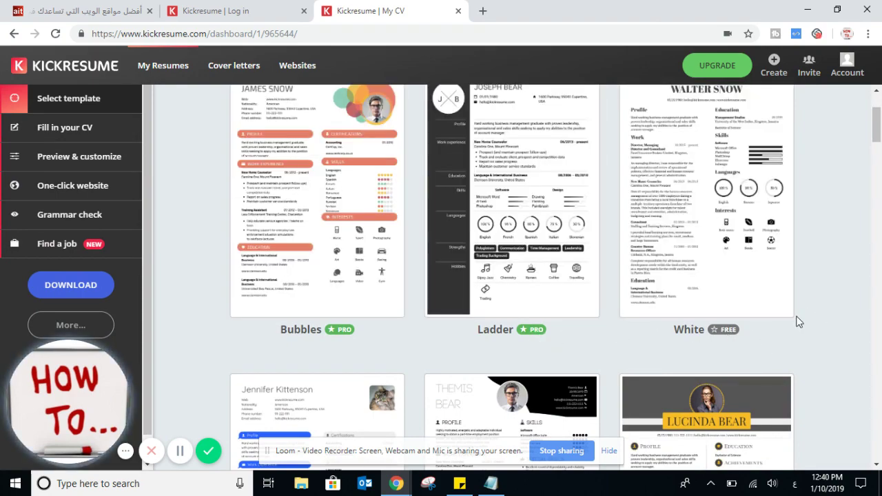
scroll(793, 320, down, 4)
scroll(863, 296, up, 2)
scroll(864, 297, up, 4)
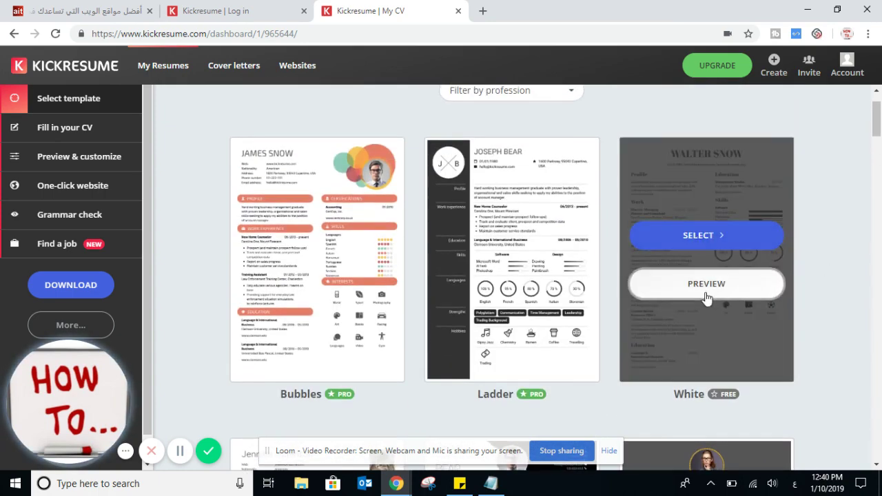
click(704, 284)
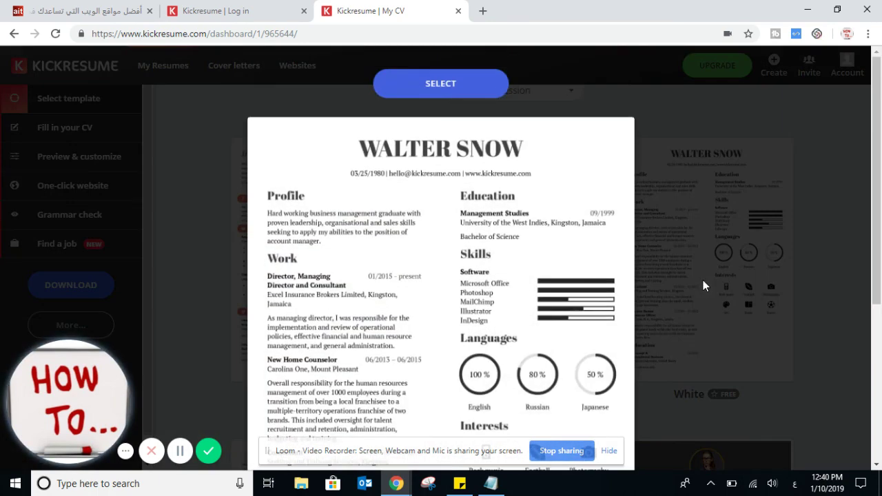
drag(877, 163, 876, 293)
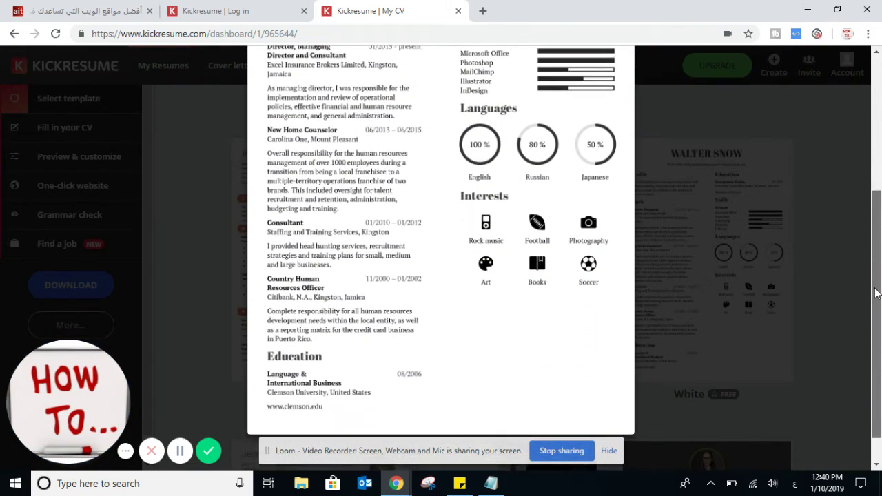
scroll(877, 293, up, 5)
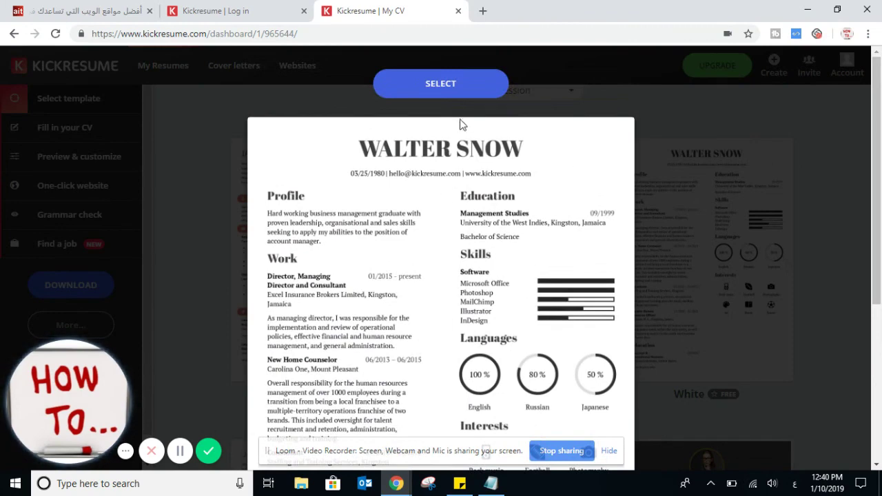
click(453, 92)
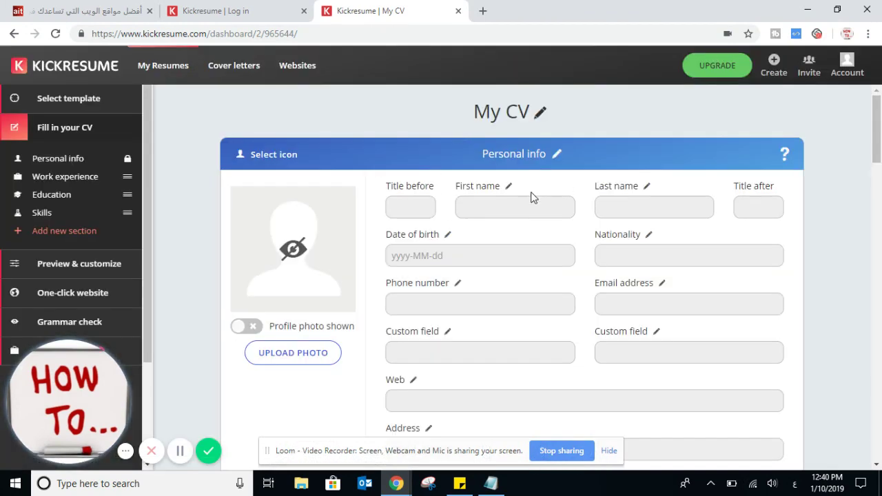
- Replace the Notepad note with 'بعد اختيار النموذج المرغوب / قم بادخال معلوماتك' and minimize it
click(423, 209)
key(alt+Tab)
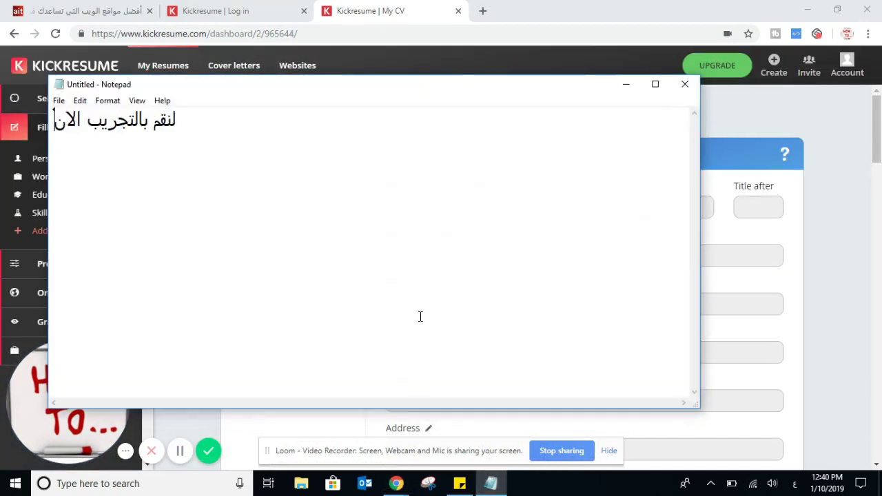
key(ctrl+a)
text(بع)
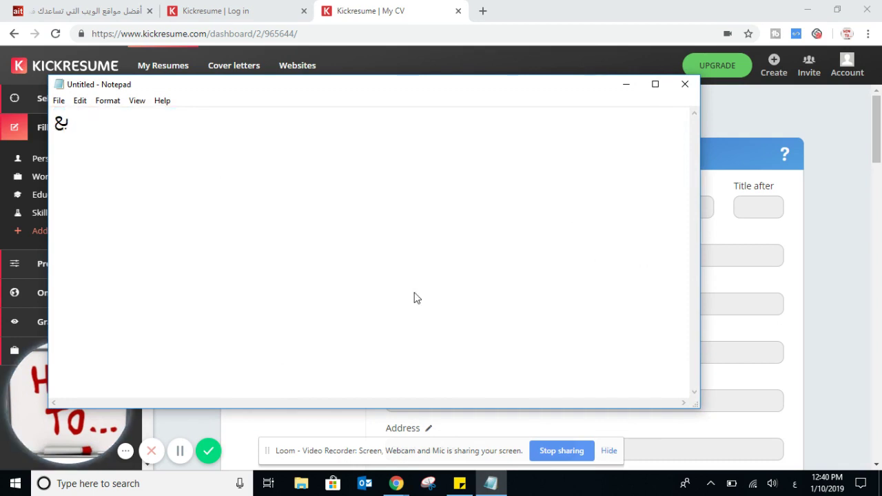
text(د اختيار ا)
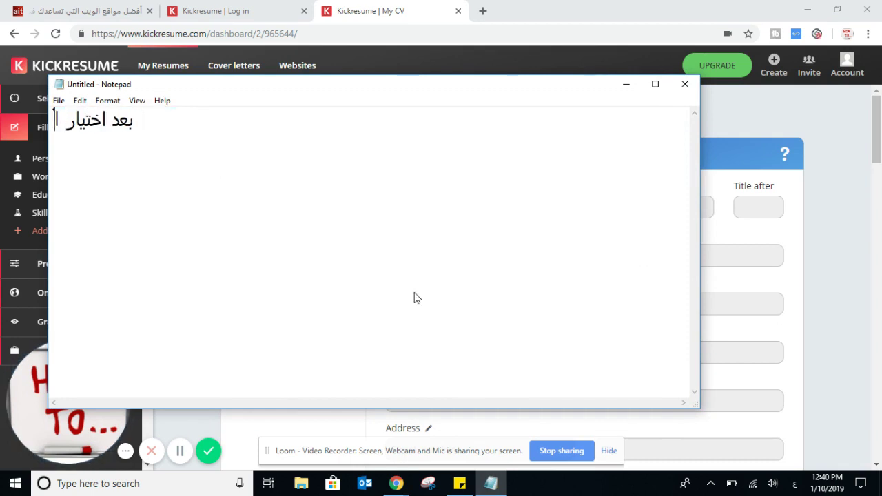
text(لنموذج )
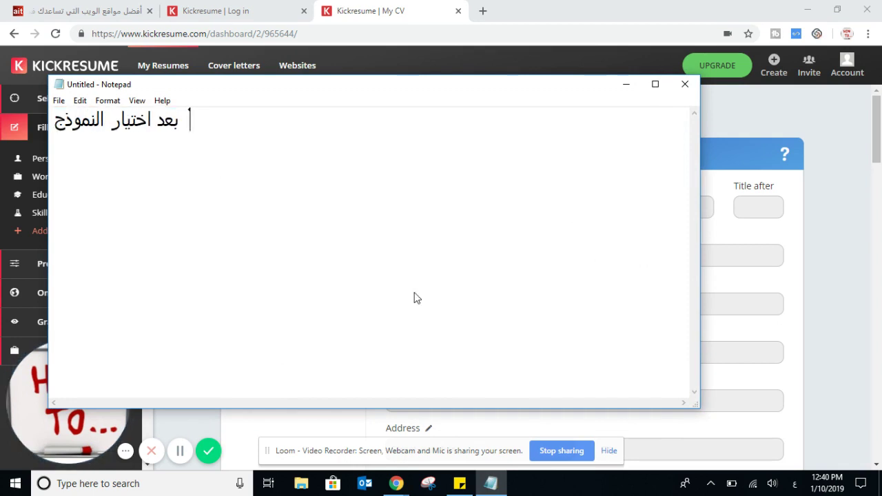
text(المرغوب )
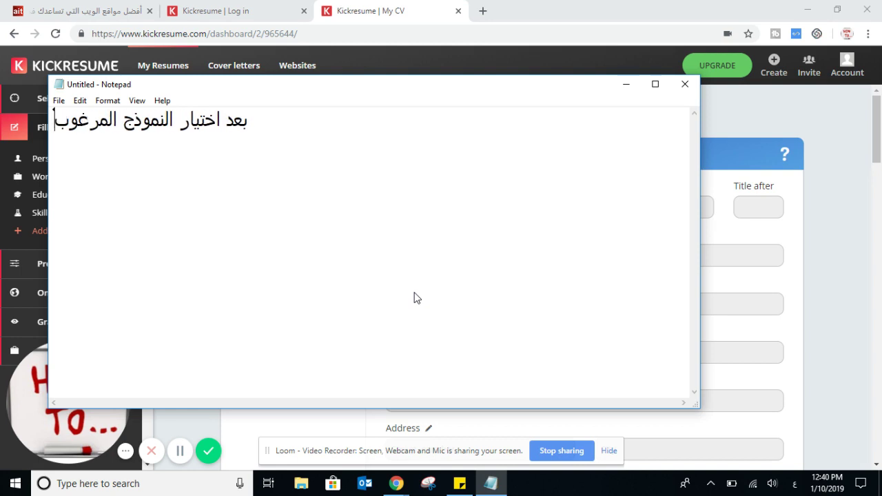
text(قم بادخال معلوم)
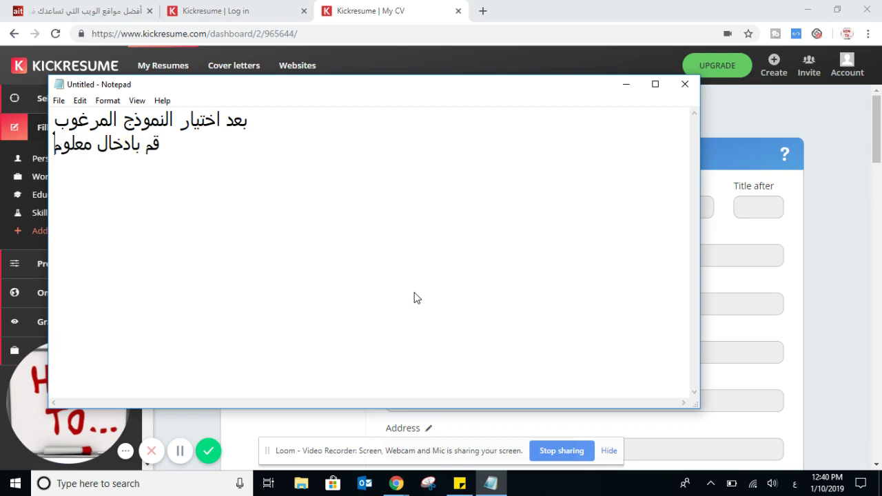
text(اتك)
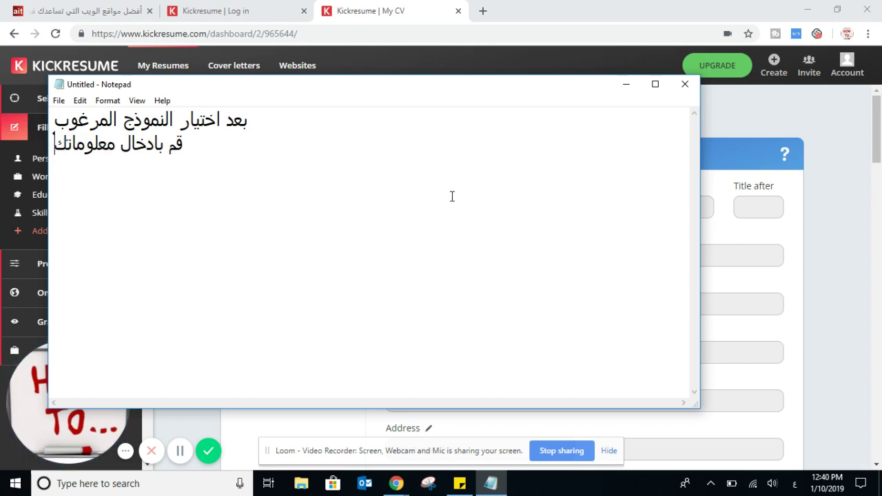
click(625, 85)
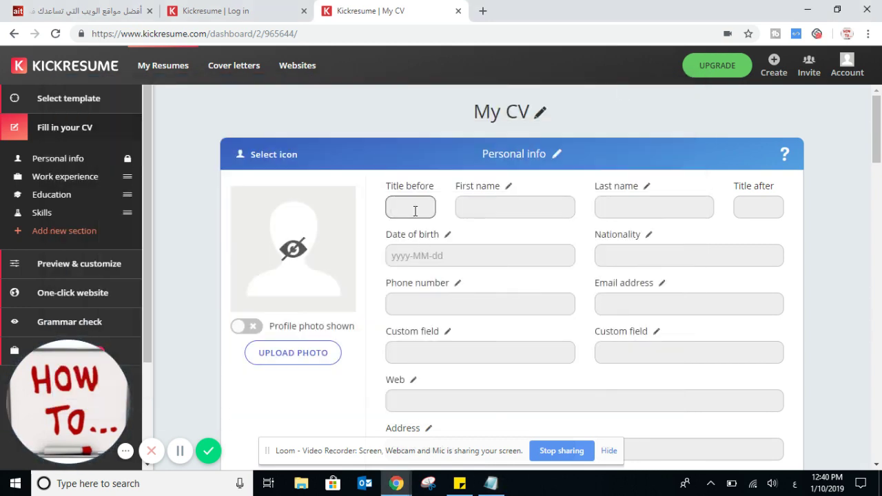
- Enter title Mr and the first and last name in Personal info
key(alt+shift)
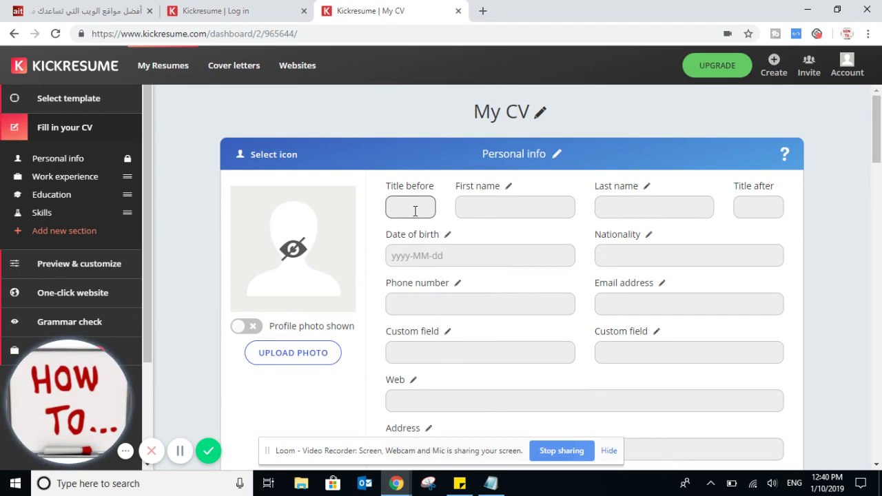
text(Mr)
click(502, 207)
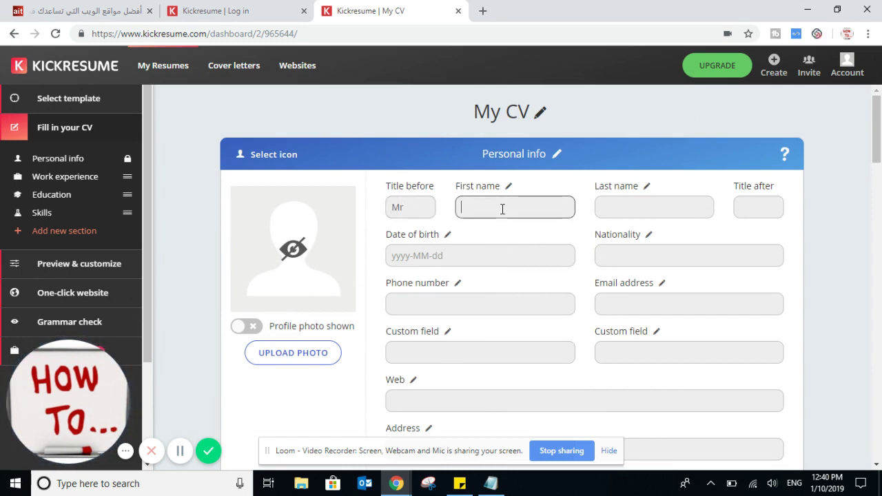
text(Test)
key(Tab)
key(Tab)
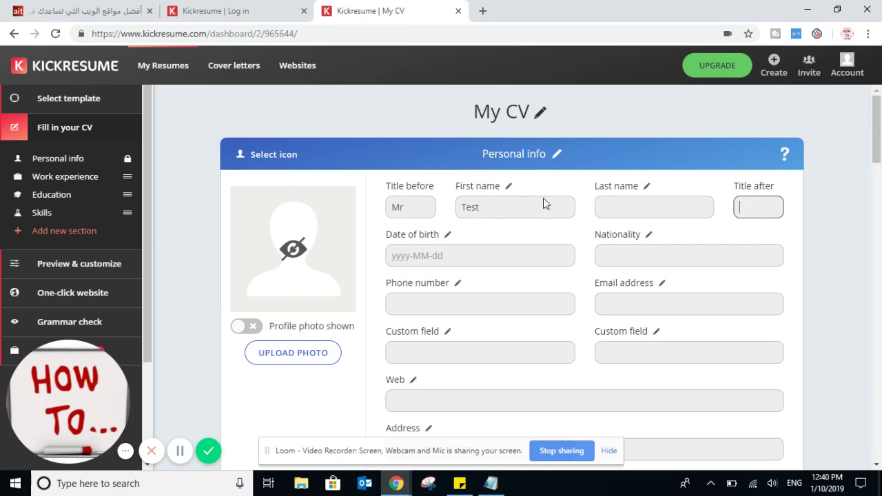
click(630, 216)
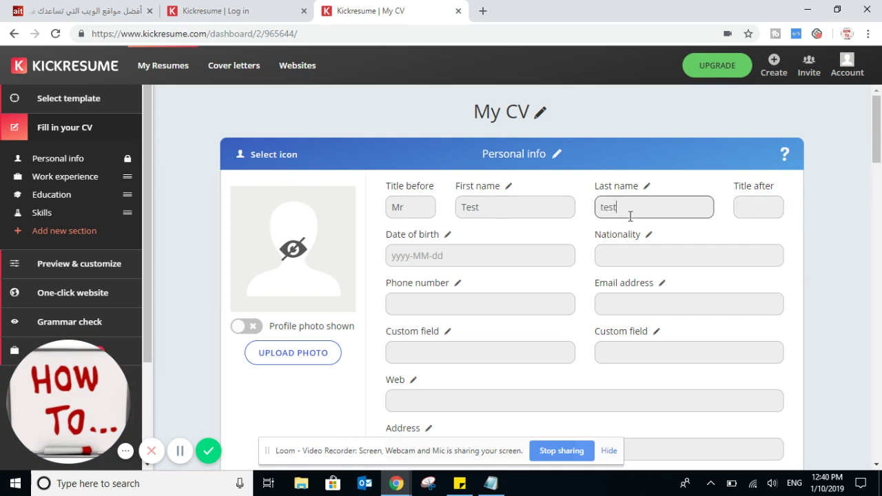
- Fill in birth date 2000-02-22, nationality france, the phone number and the e-mail address
click(489, 251)
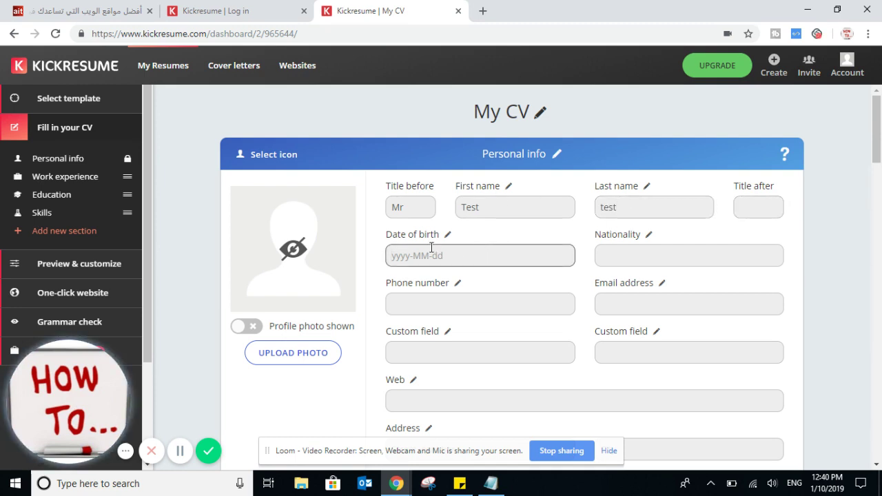
text(2000-)
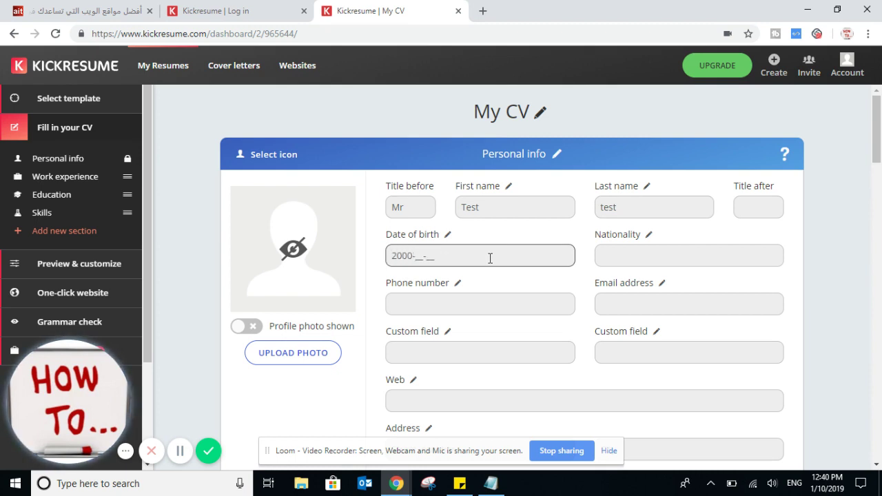
text(02-22)
click(648, 255)
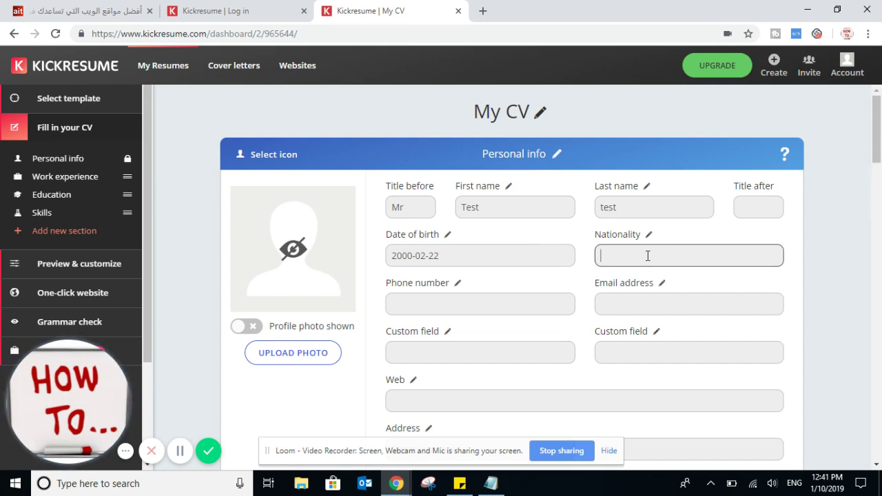
text(nationla)
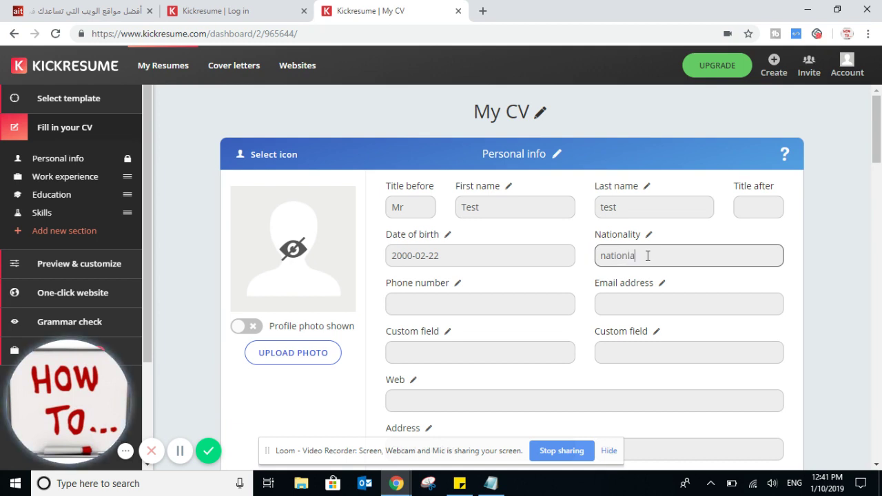
drag(675, 255, 539, 257)
text(france)
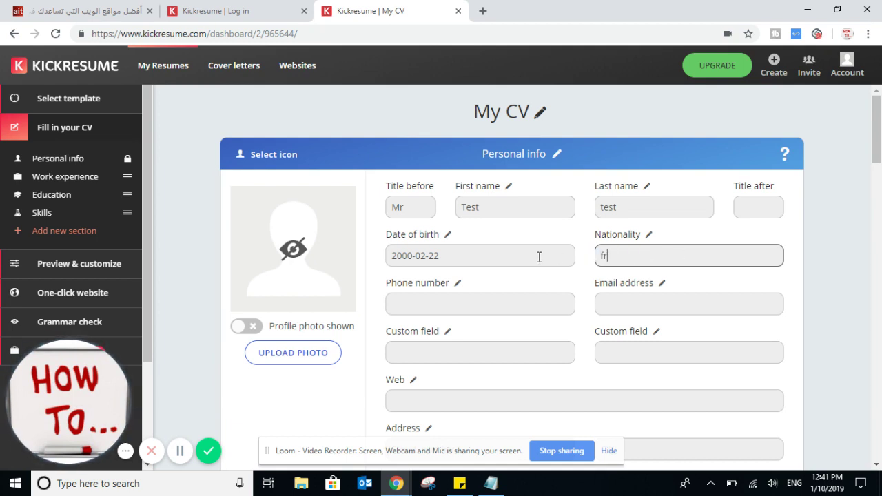
click(494, 303)
text(112)
click(632, 305)
text(testtest@gmail.com)
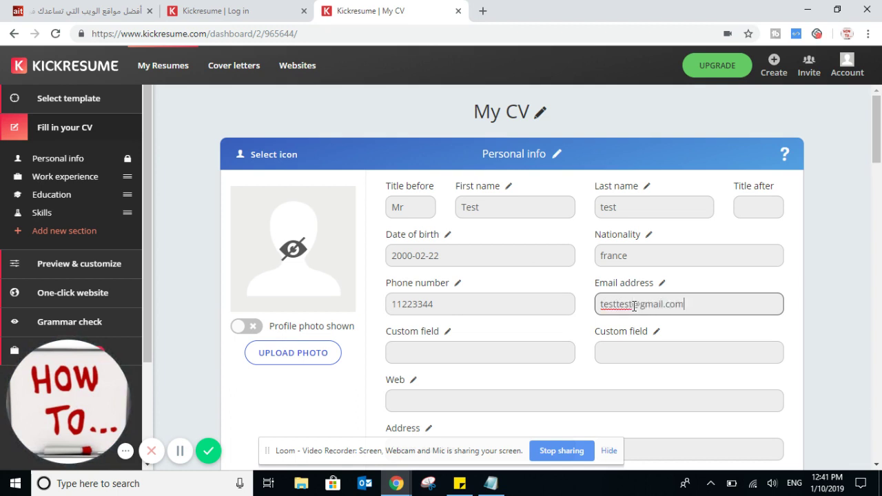
text(2000)
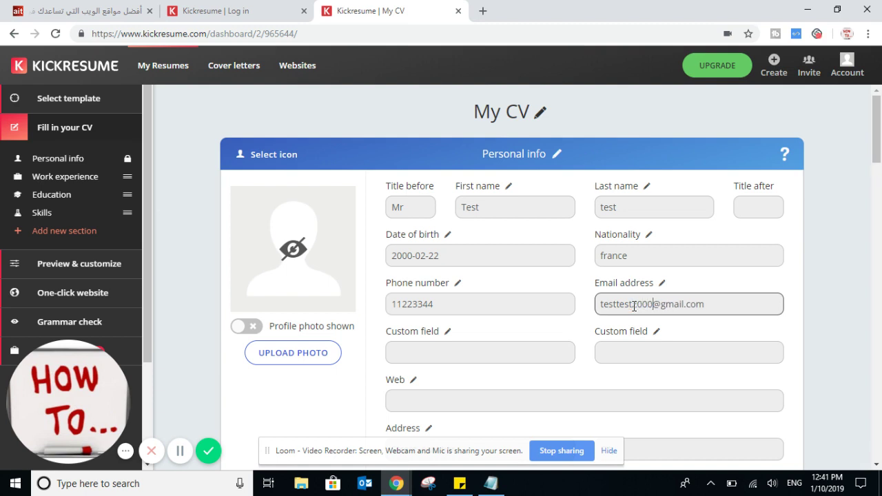
click(481, 351)
- Scroll to the Address fields and enter the street address
scroll(479, 325, down, 2)
click(456, 279)
scroll(285, 244, up, 2)
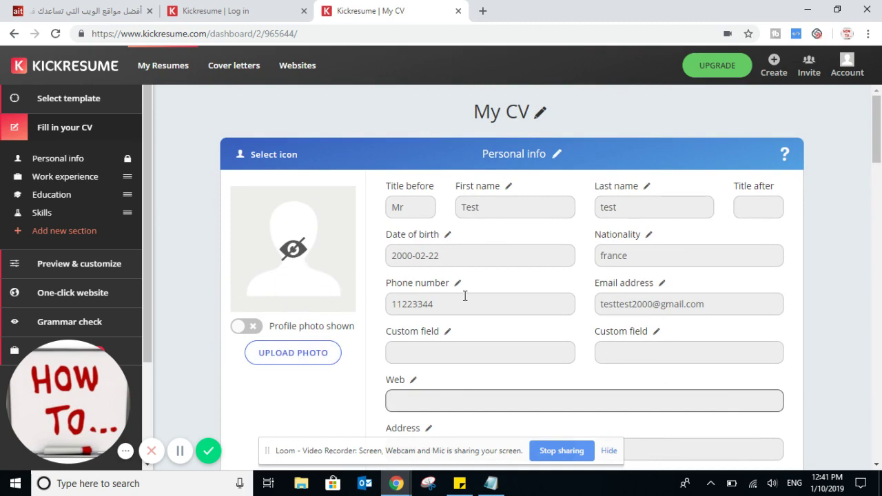
scroll(512, 317, down, 3)
click(430, 256)
click(438, 291)
click(641, 292)
click(603, 257)
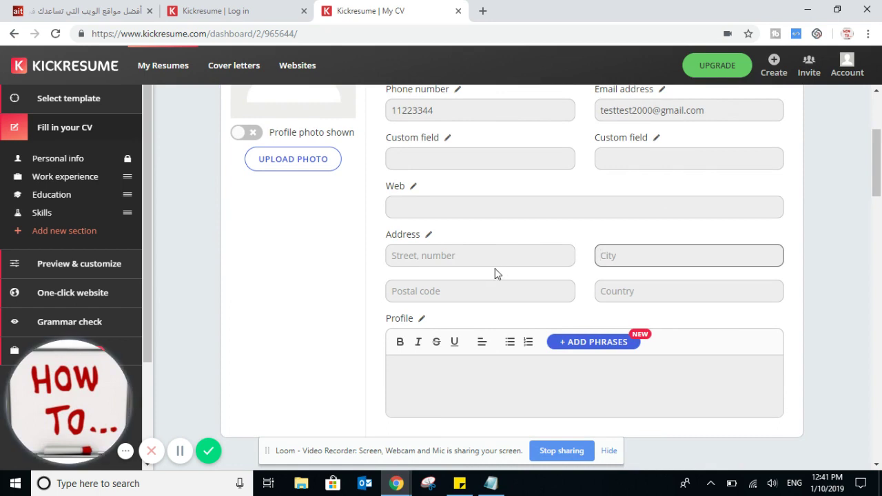
click(475, 259)
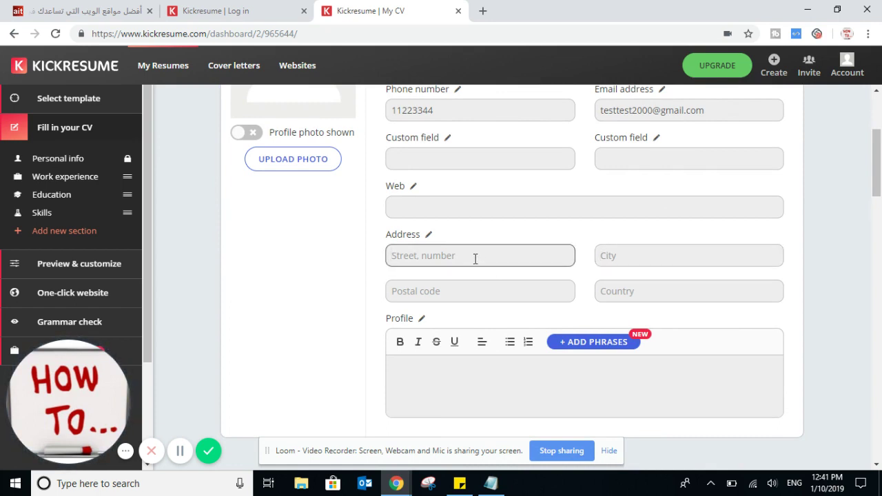
- Fill in the city, postal code and country France
click(629, 255)
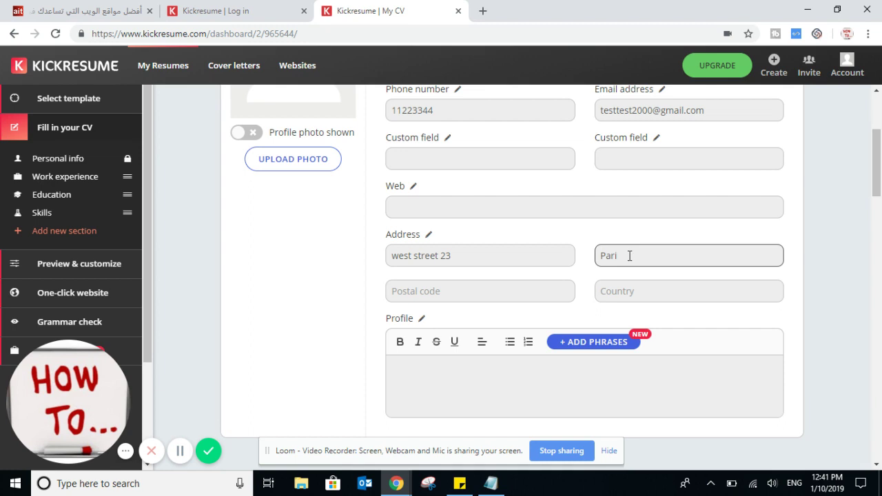
click(504, 299)
text(345)
click(623, 295)
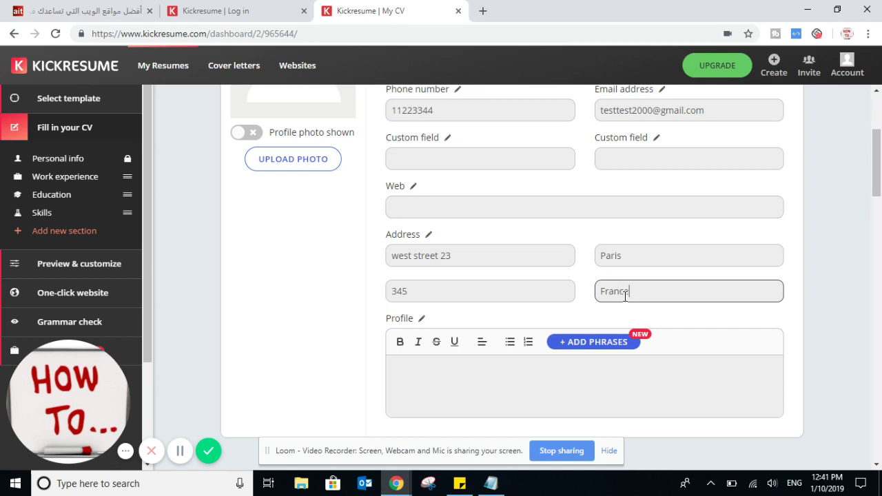
scroll(617, 304, down, 3)
click(482, 187)
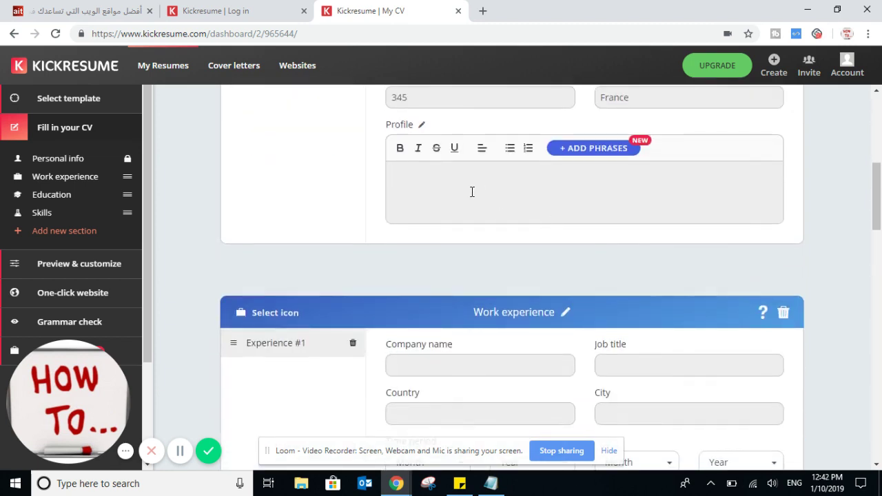
- Enter company It Company, job title mechanic and country france for the first job
scroll(661, 197, down, 1)
scroll(439, 252, down, 2)
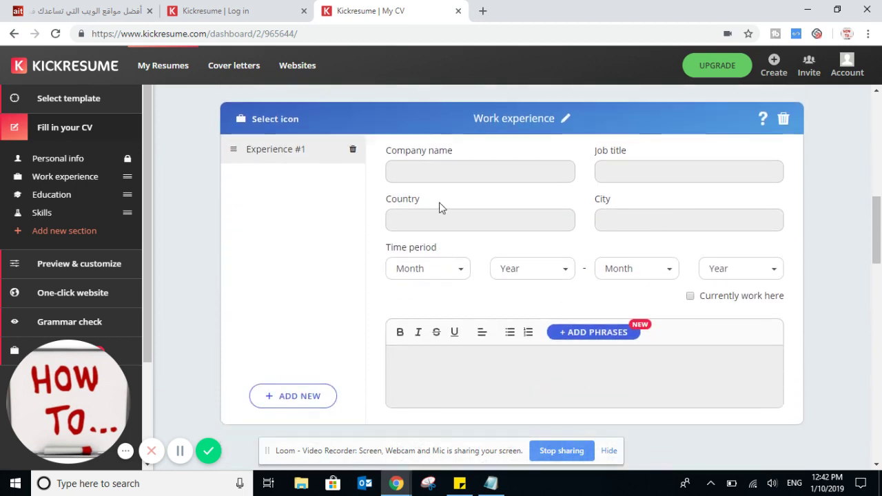
click(417, 174)
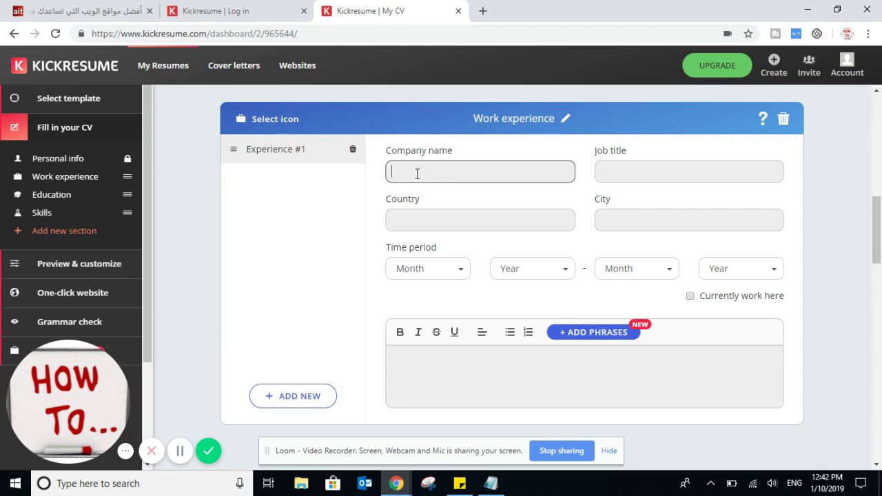
text(It Company)
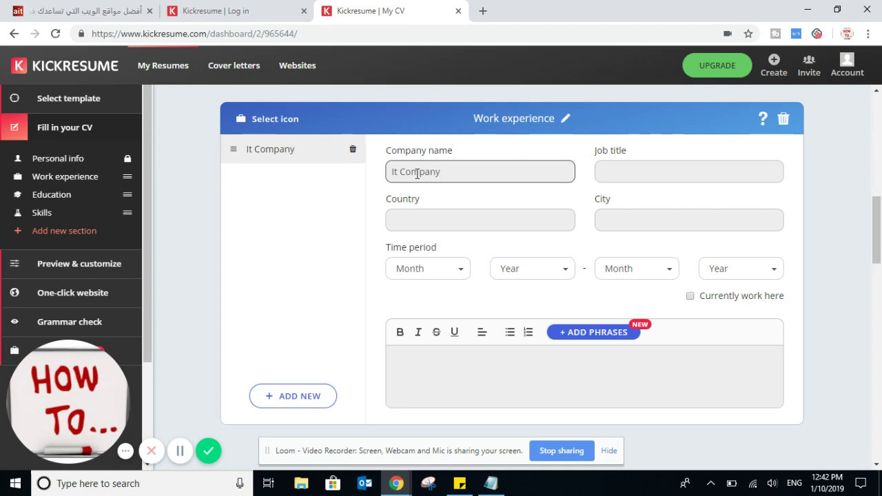
click(635, 173)
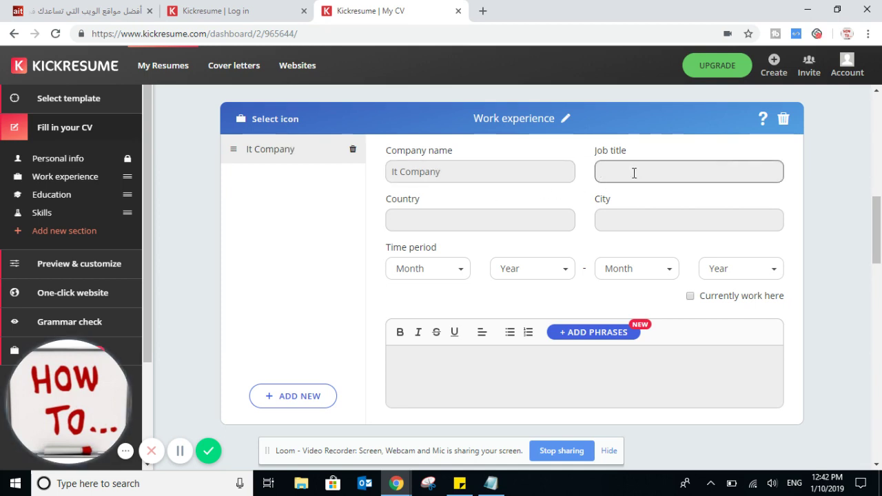
text(mechanic)
click(518, 220)
text(france)
- Set the work period from 02/2018 to 03/2019
scroll(494, 238, down, 2)
click(433, 146)
click(416, 195)
click(520, 147)
click(528, 213)
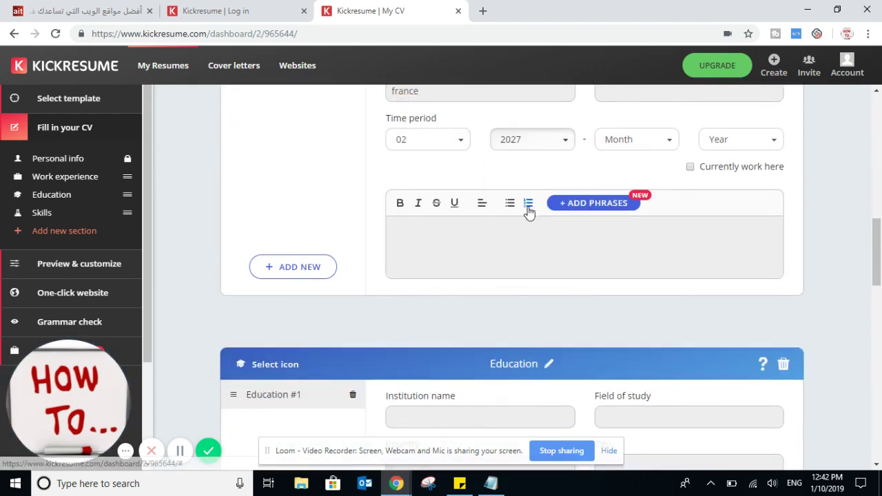
click(531, 145)
scroll(566, 248, down, 2)
click(526, 244)
click(632, 151)
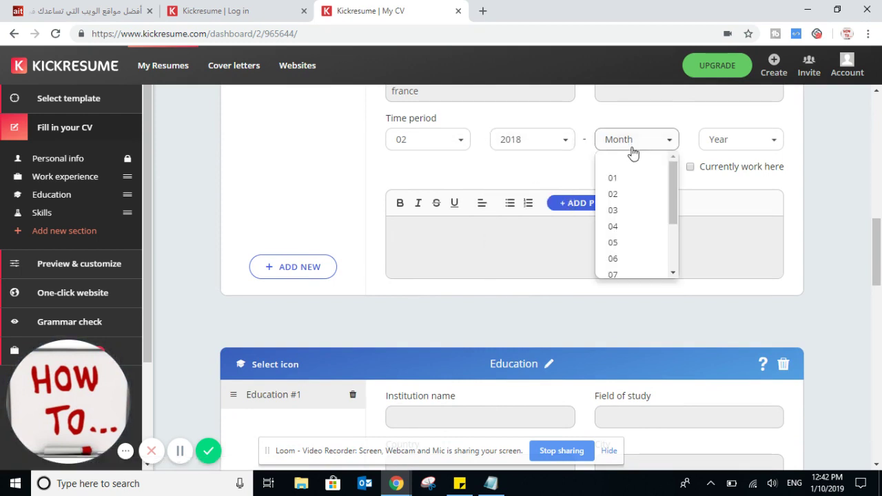
click(629, 219)
click(724, 146)
scroll(743, 246, down, 1)
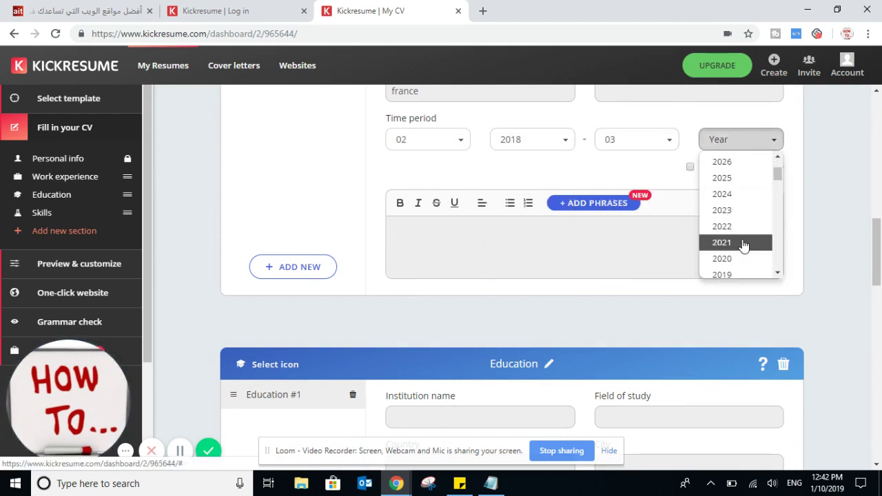
click(731, 274)
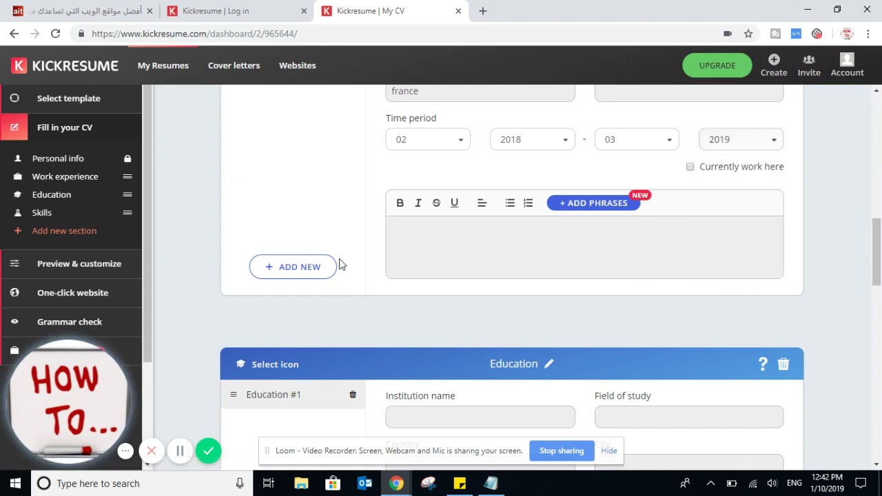
scroll(330, 212, down, 4)
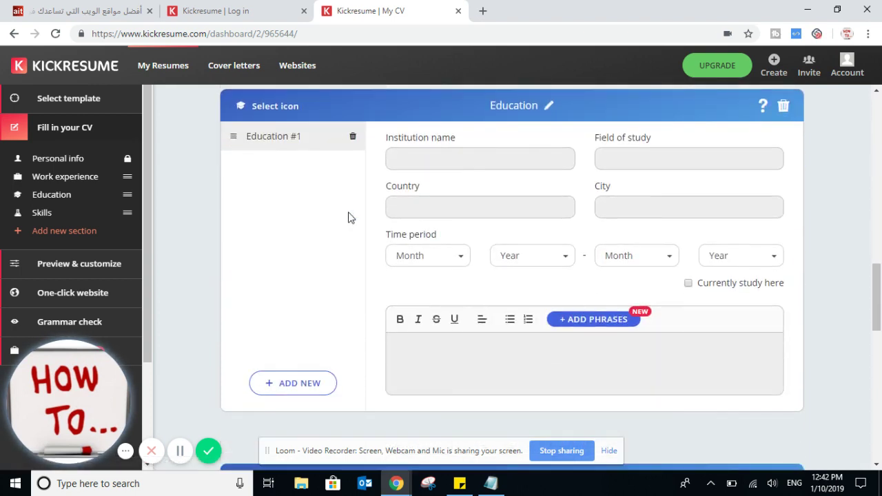
- Name the first skill category English, rate it three of five, and remove the extra skill row
click(646, 208)
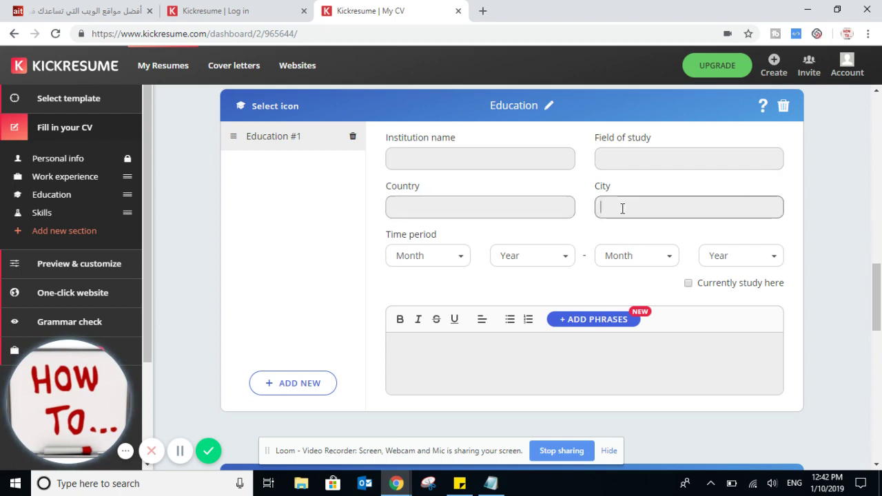
scroll(469, 232, down, 2)
scroll(441, 255, down, 3)
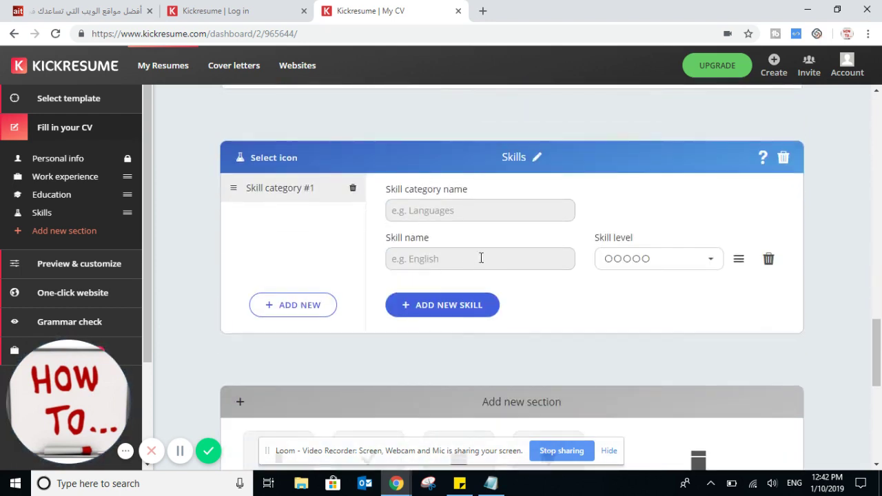
click(455, 217)
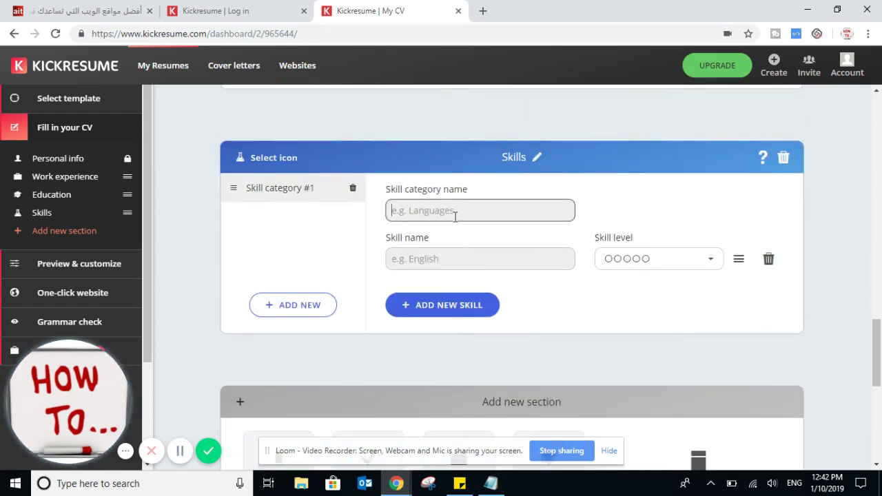
text(English)
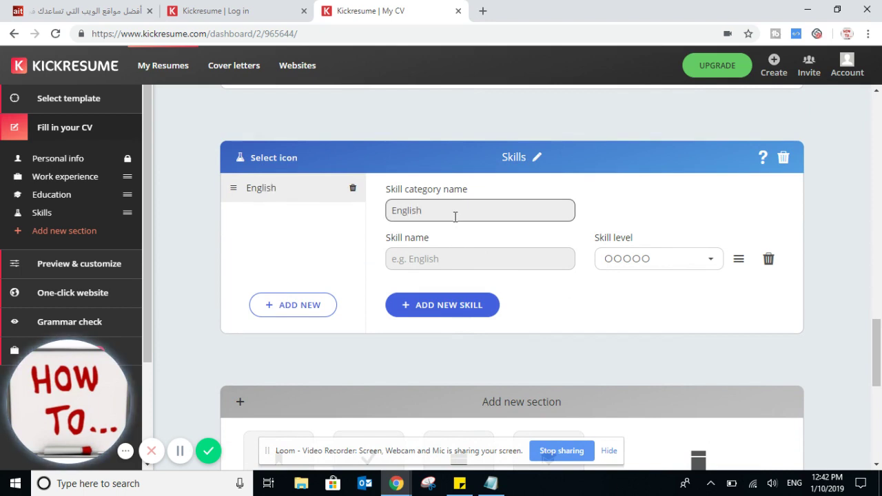
click(603, 263)
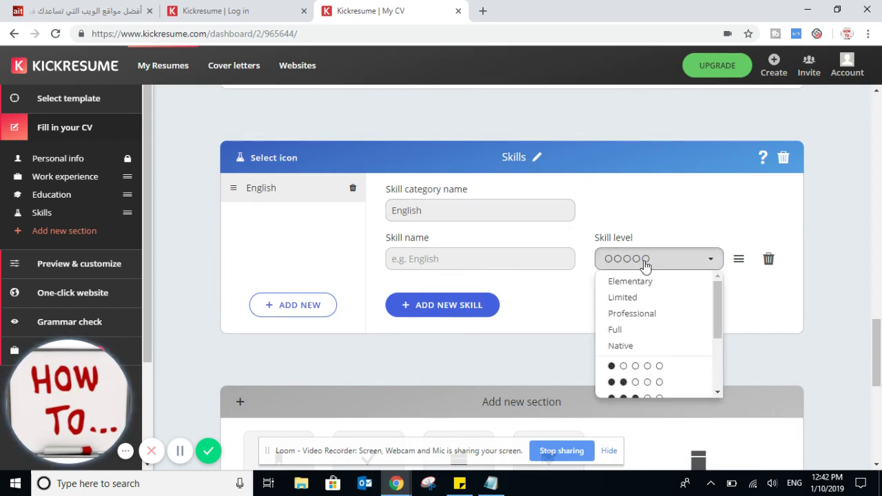
click(666, 395)
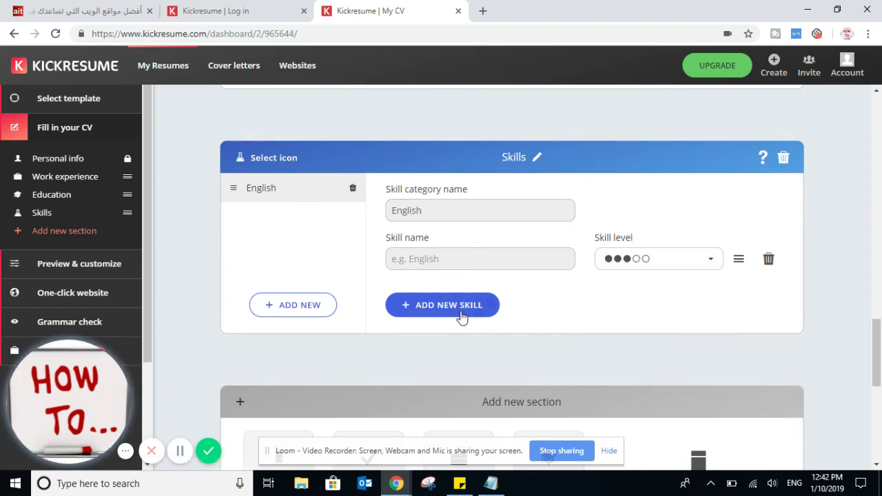
scroll(473, 316, down, 1)
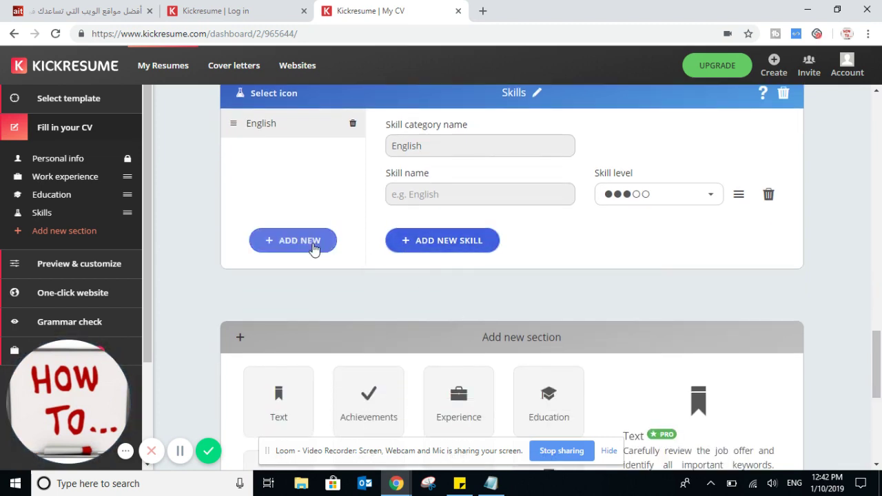
click(449, 246)
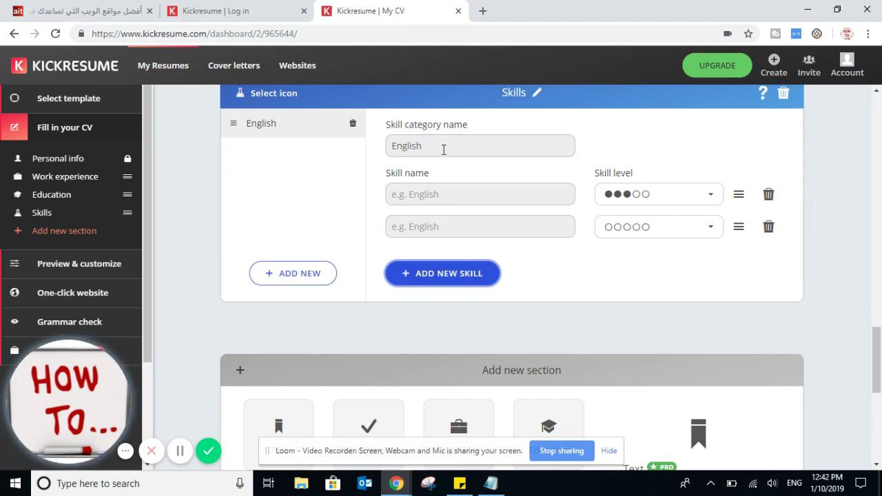
double_click(388, 146)
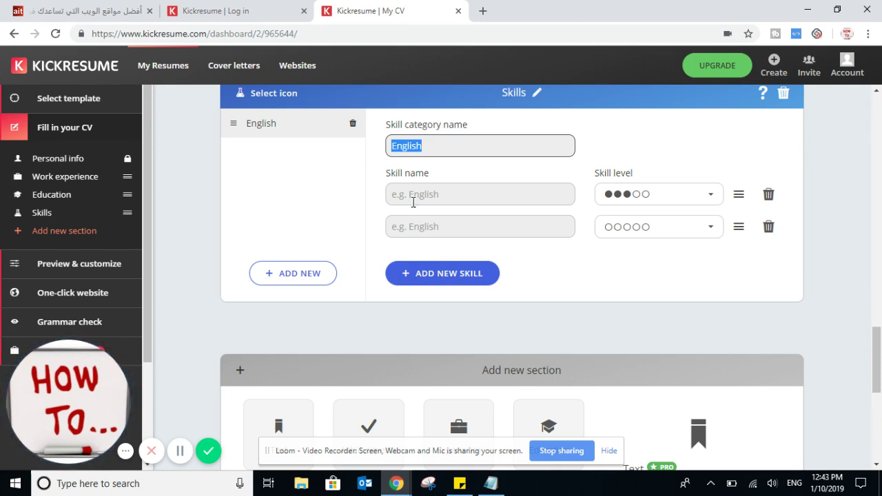
click(769, 227)
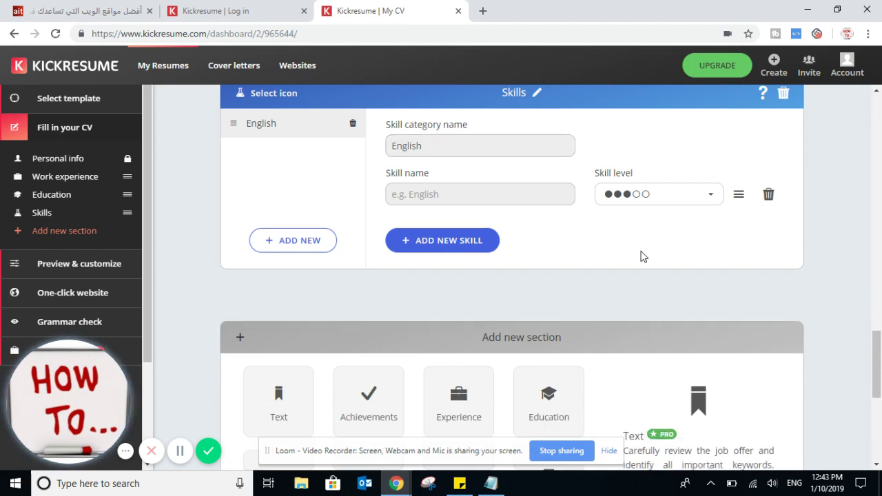
- Add a second skill category Arabic with skill Arabic rated four of five
click(303, 241)
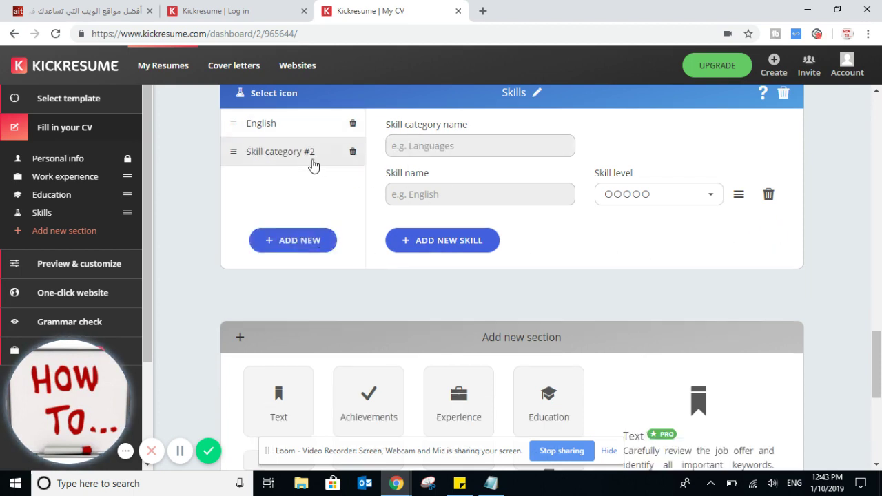
click(459, 152)
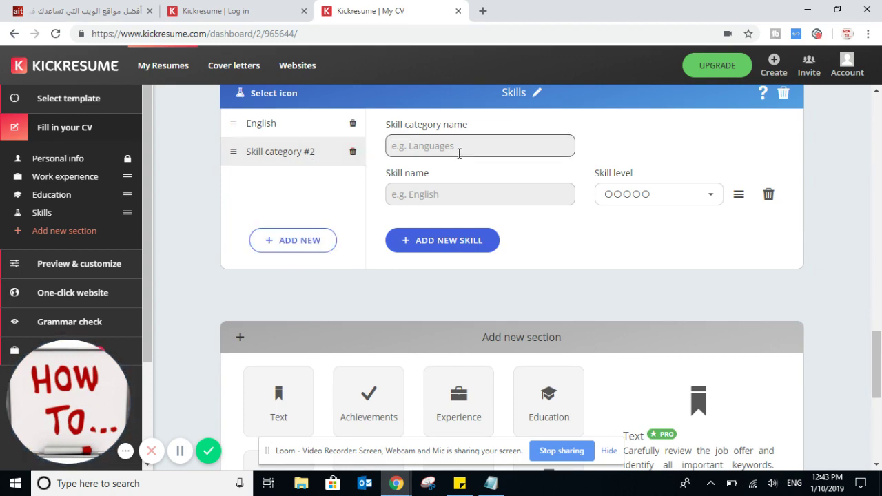
text(Arabic)
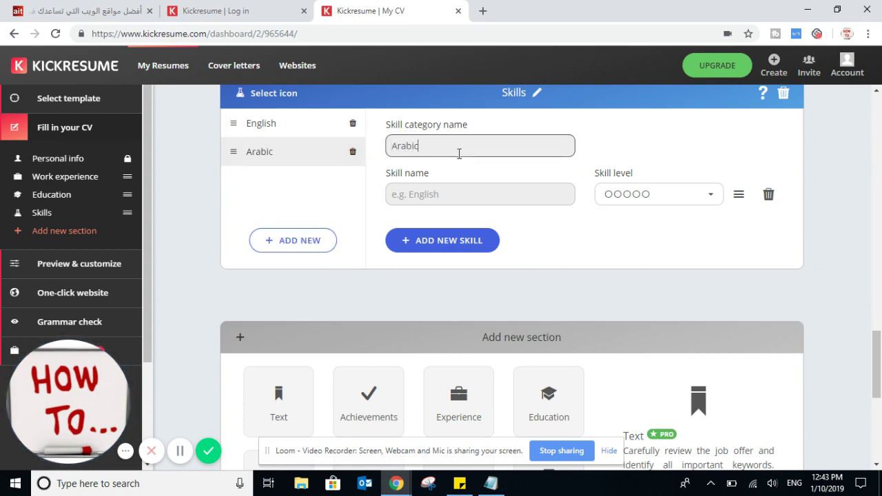
click(451, 188)
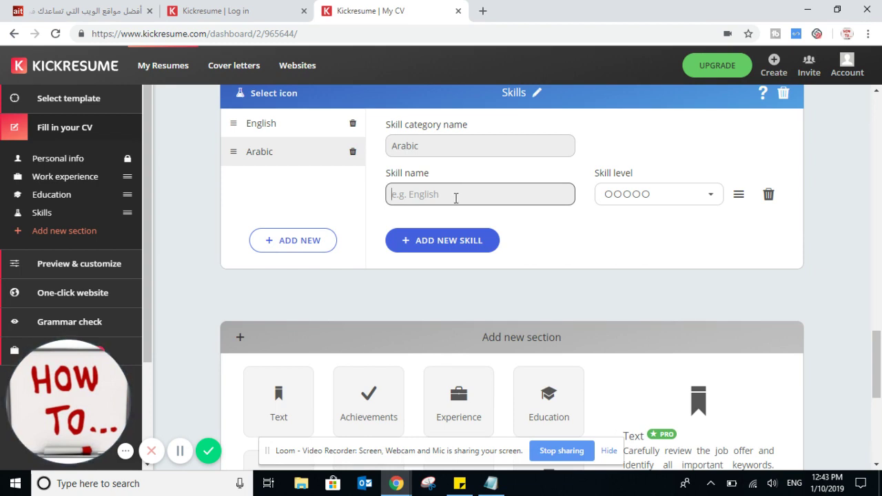
text(Ara)
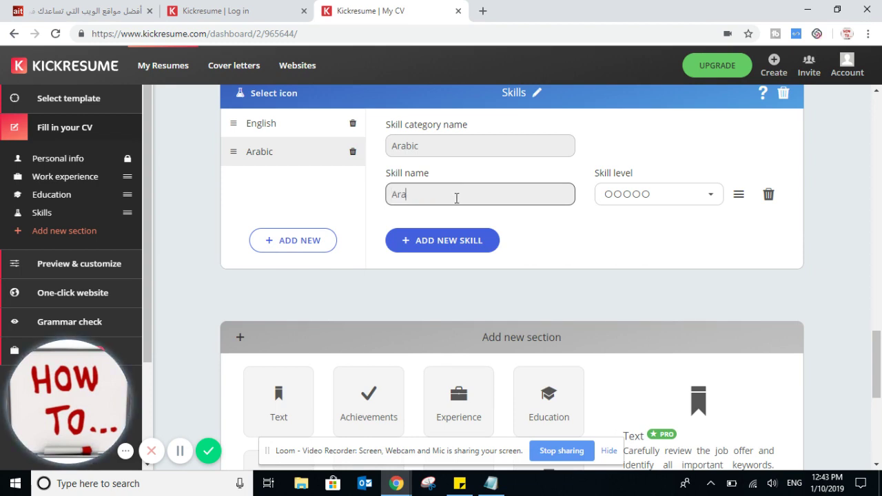
text(bic)
click(663, 196)
scroll(659, 325, down, 2)
click(662, 303)
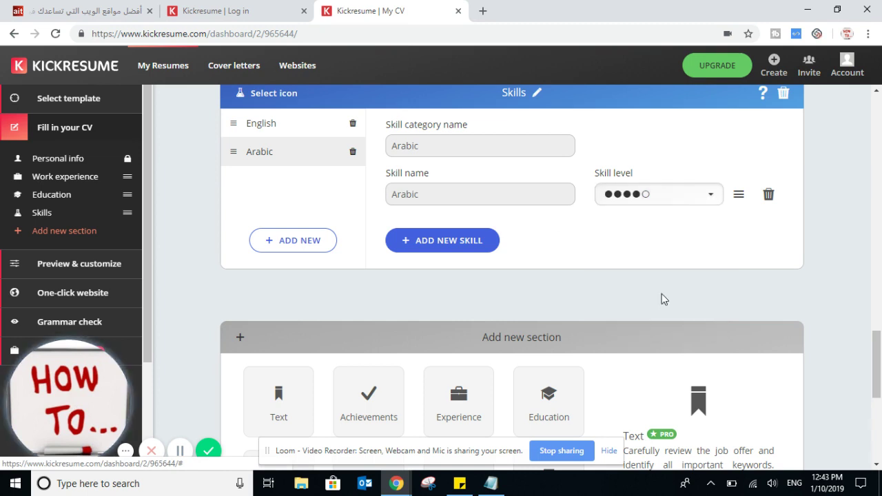
- Scroll down to the section tiles and bring the Notepad notes back
scroll(598, 260, down, 1)
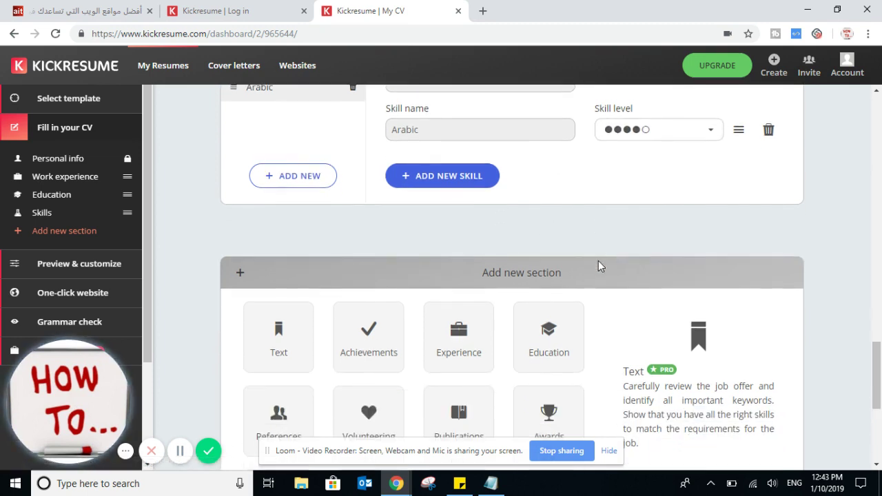
scroll(530, 271, down, 2)
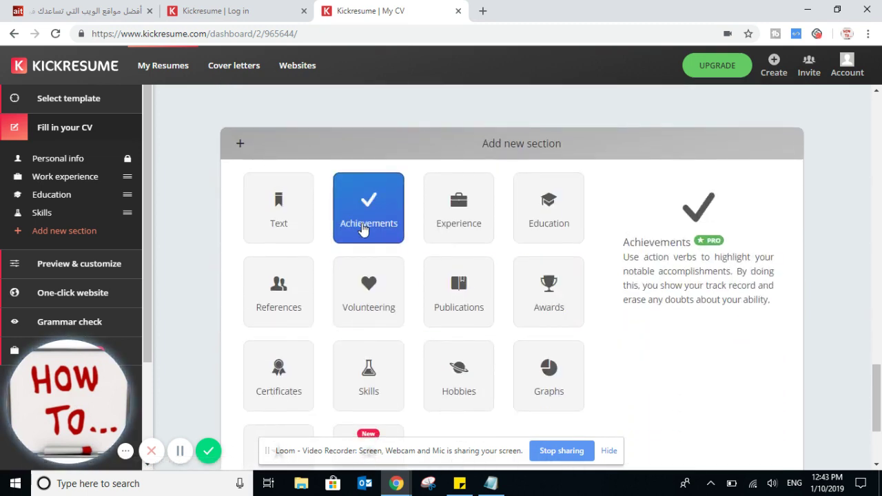
scroll(363, 235, down, 2)
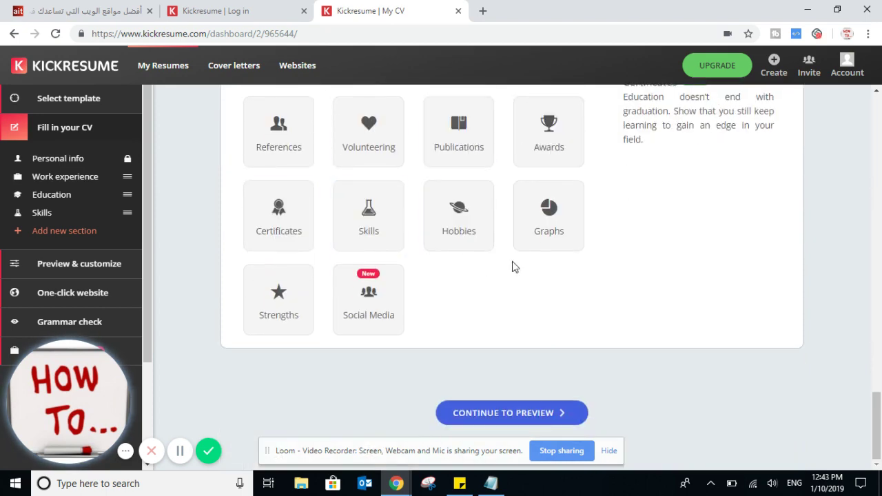
click(490, 483)
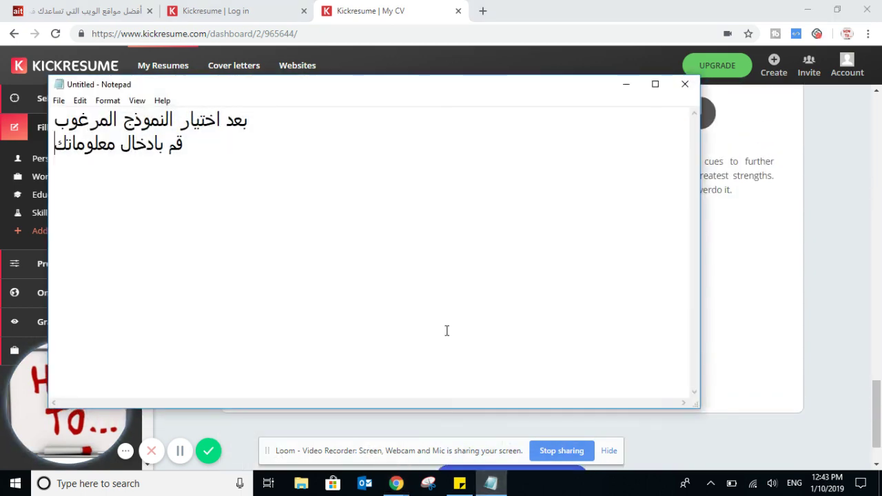
- Replace the note with 'في هذا القسم يمكنك اضافة المزيد من الخيارات' and minimize Notepad
key(ctrl+a)
key(alt+shift)
text(ف)
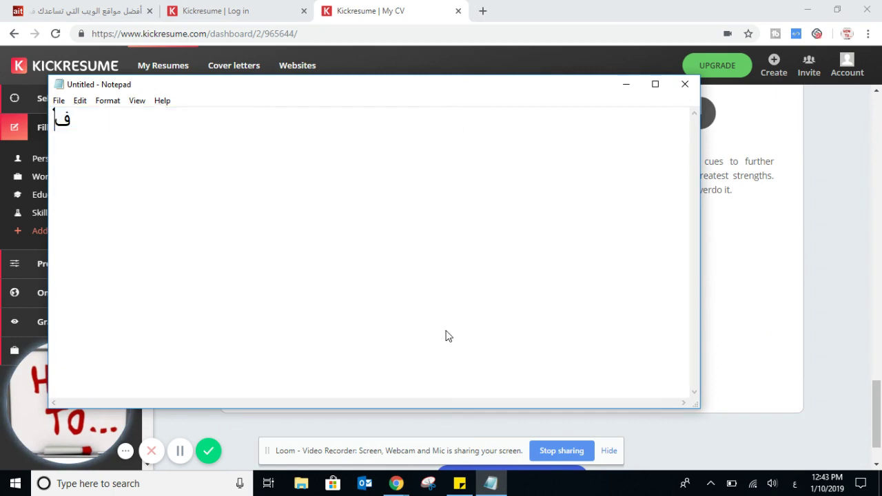
text(ي هذا الق)
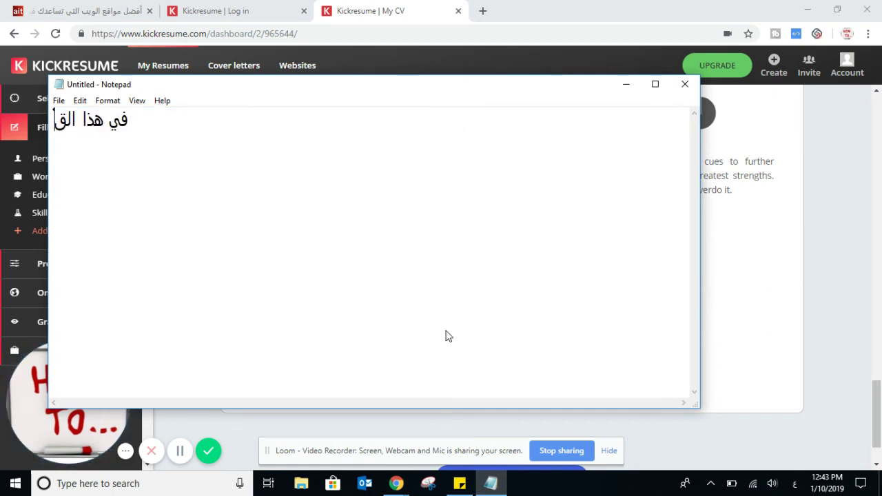
text(سم يمكنك ا)
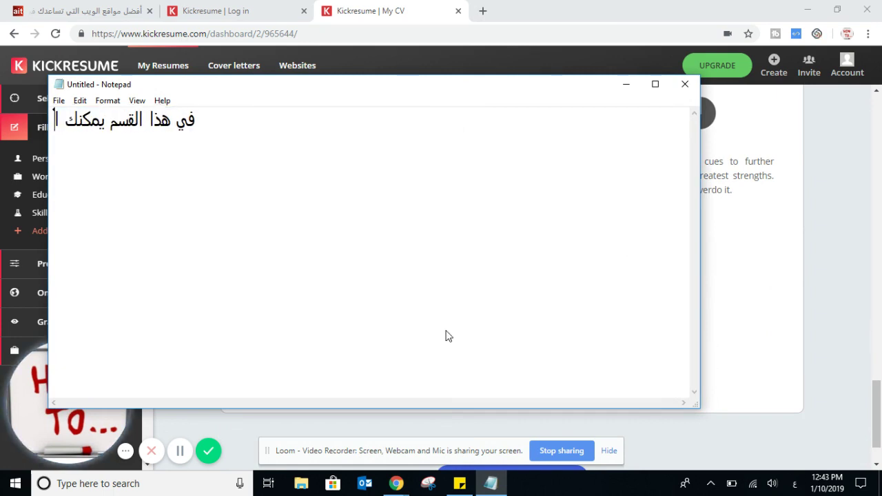
text(ضافة المزيد)
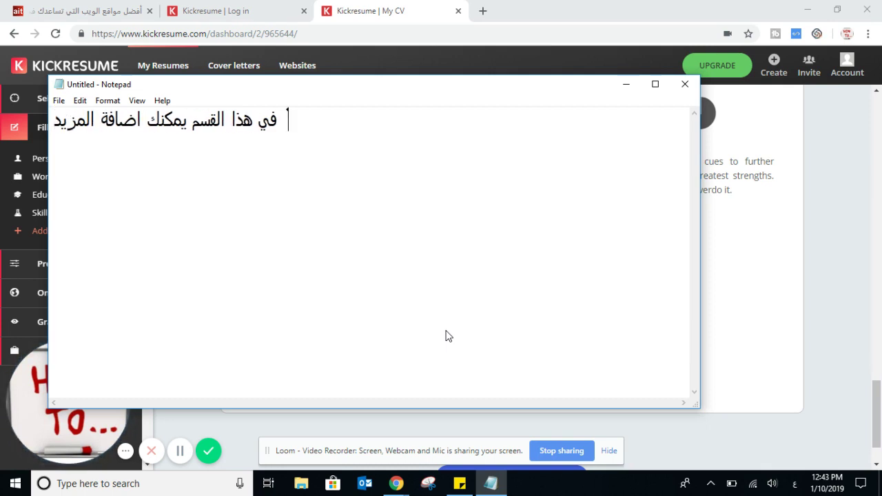
text( من الخيارات)
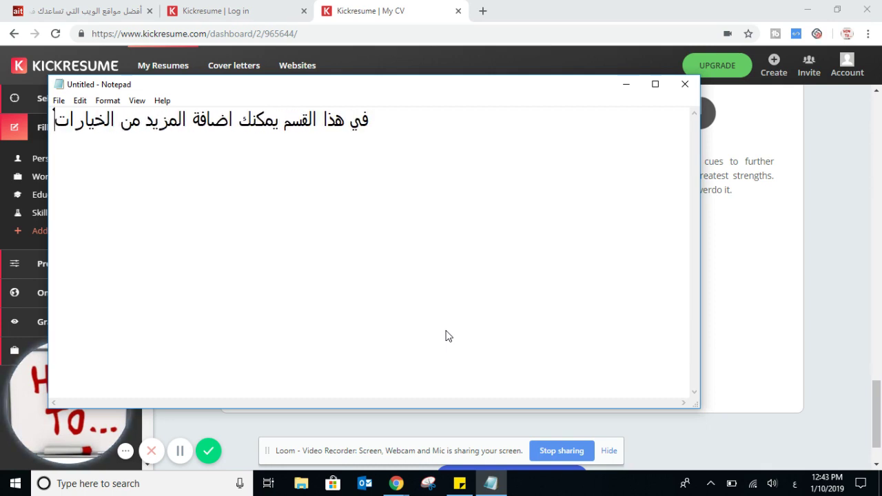
click(625, 86)
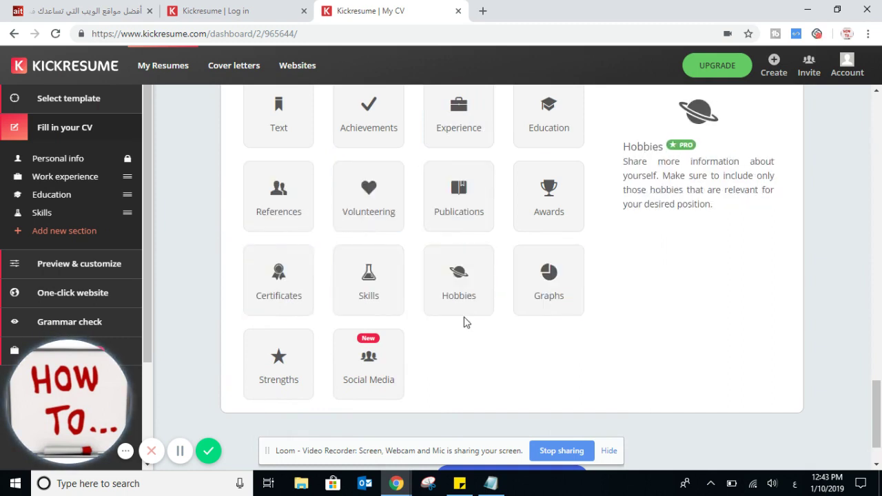
- Continue to the CV preview and scroll through the header, experience, education and skill bars
scroll(569, 320, down, 1)
click(516, 407)
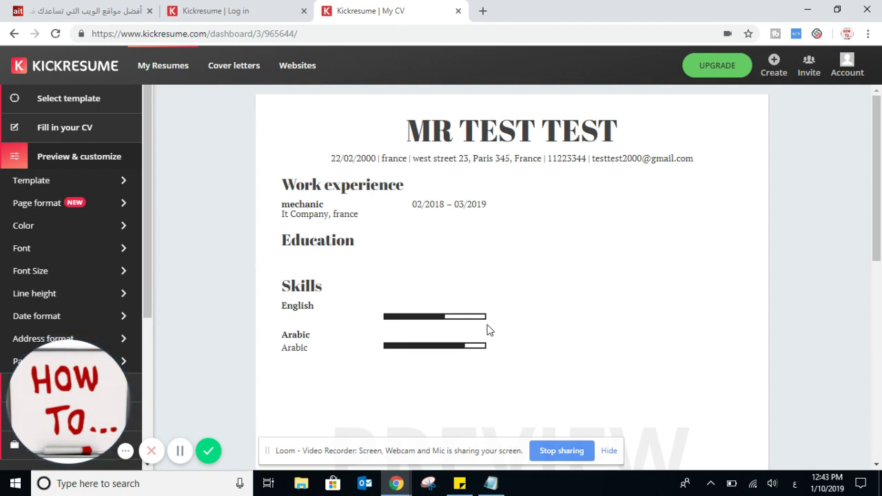
scroll(512, 225, down, 4)
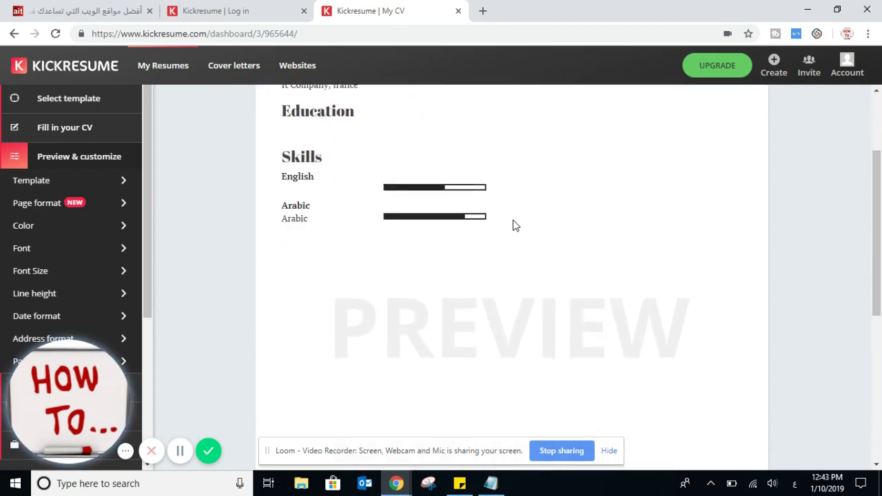
scroll(469, 222, down, 3)
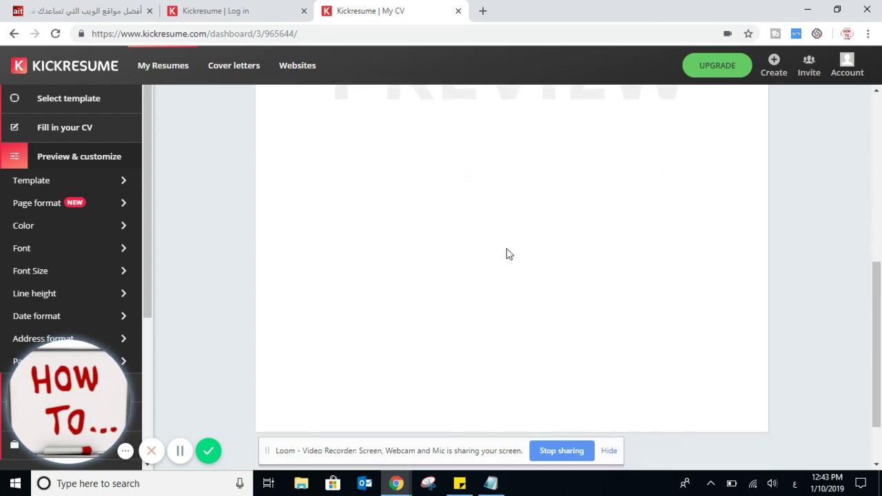
scroll(508, 253, up, 5)
scroll(508, 252, up, 2)
scroll(508, 252, down, 7)
- Replace the note with 'يمكنك تحميلها من اسفل الصفحة' and 'Download', then return to the CV preview
click(491, 483)
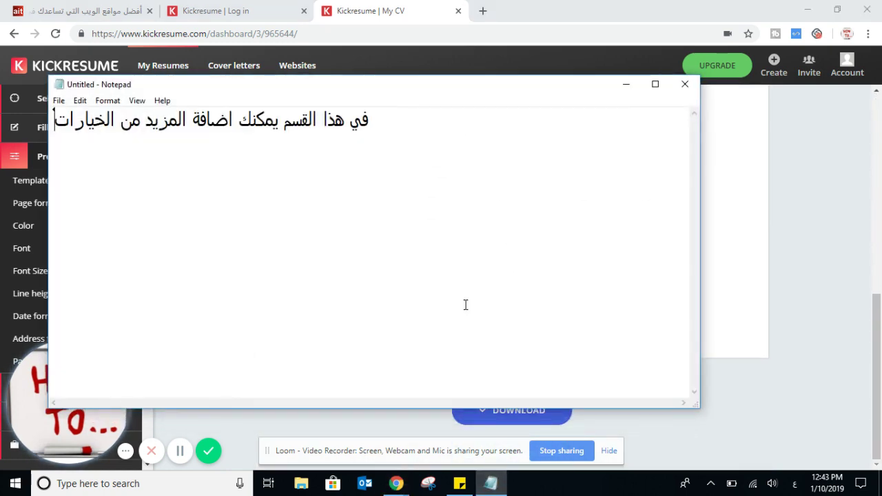
key(ctrl+a)
text(يم)
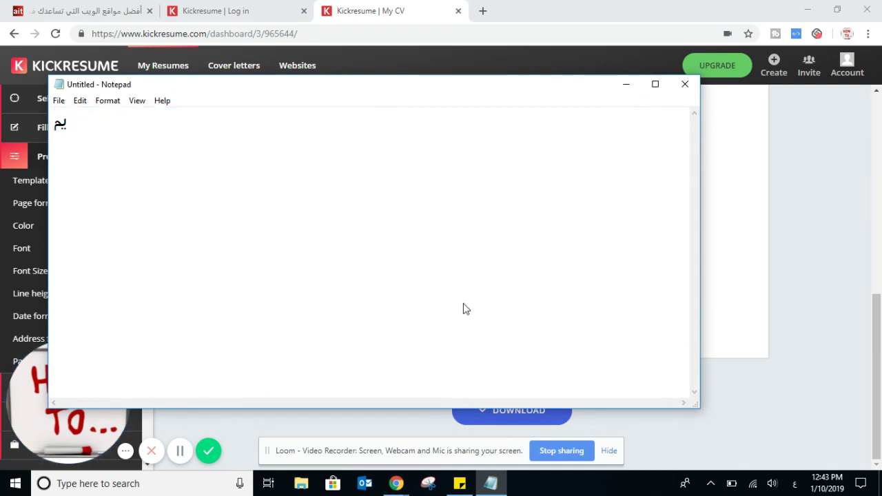
text(كنك تحميلها من اسفل الصفحة)
key(Return)
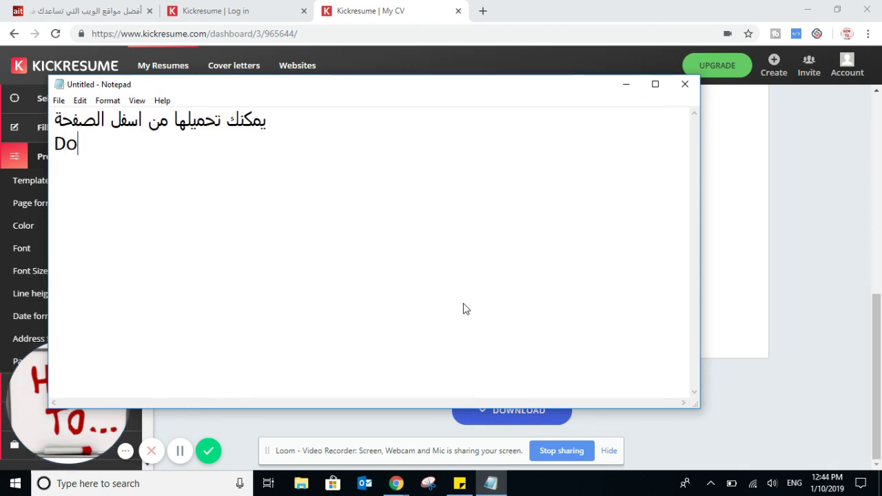
text(Download)
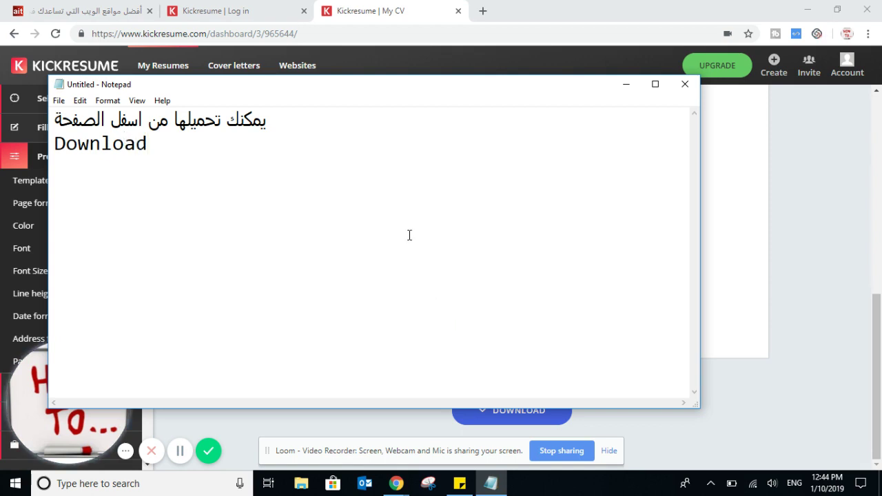
click(626, 84)
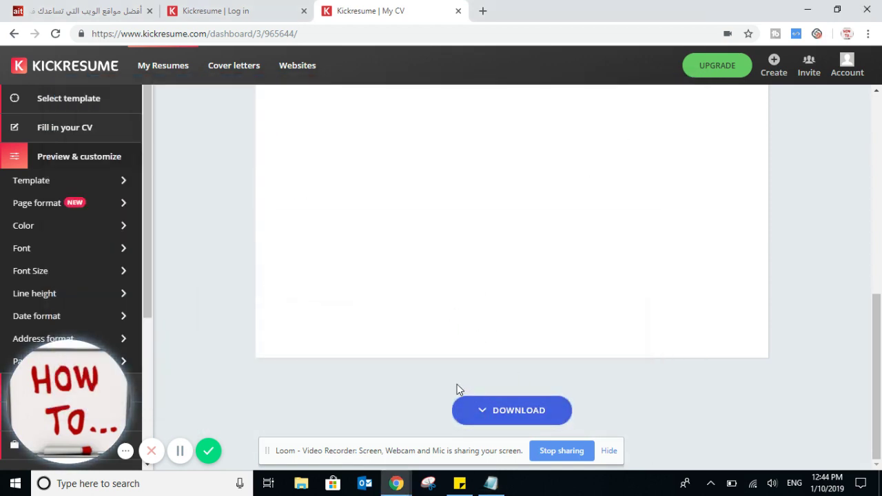
scroll(330, 325, up, 7)
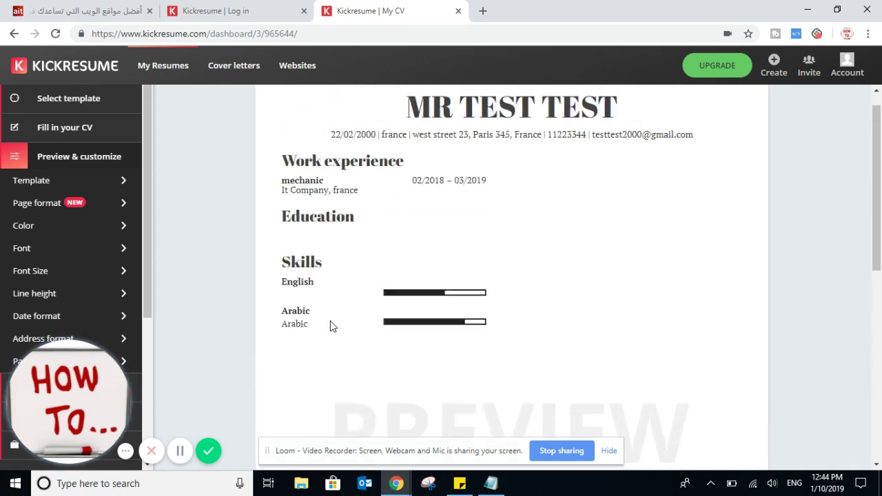
- Clear the note and write 'شكرا لمتابعتكم' plus a reminder to subscribe and like the videos, in Arabic
click(491, 483)
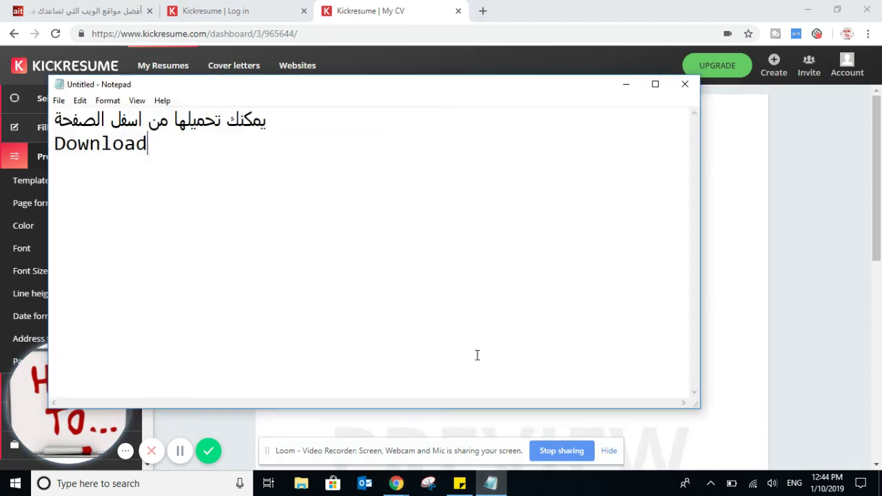
key(ctrl+a)
text(a;vh)
key(BackSpace)
key(BackSpace)
key(BackSpace)
key(BackSpace)
key(alt+shift)
text(شكرا لمتابعتكم)
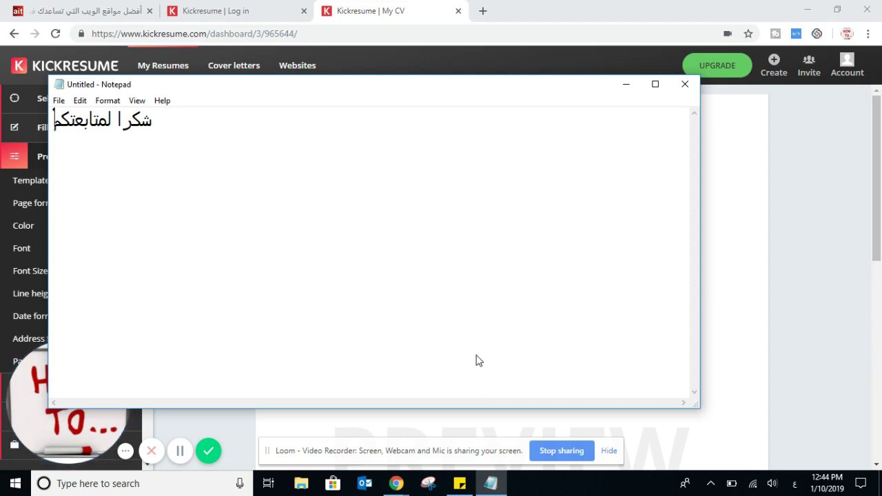
text(نسوا)
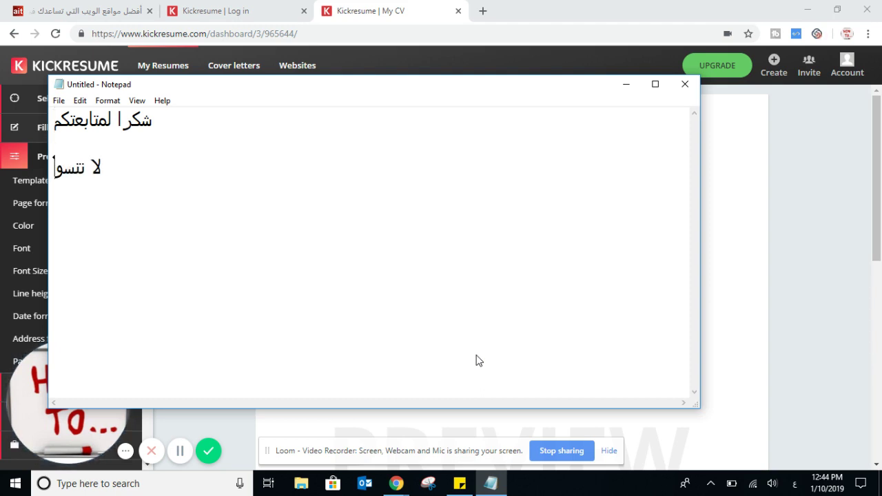
text( الاسترا)
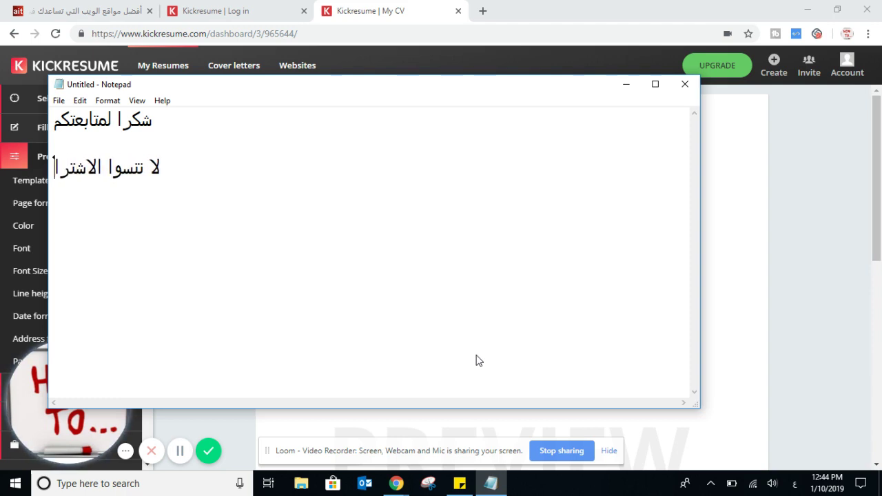
text(ك في القناة)
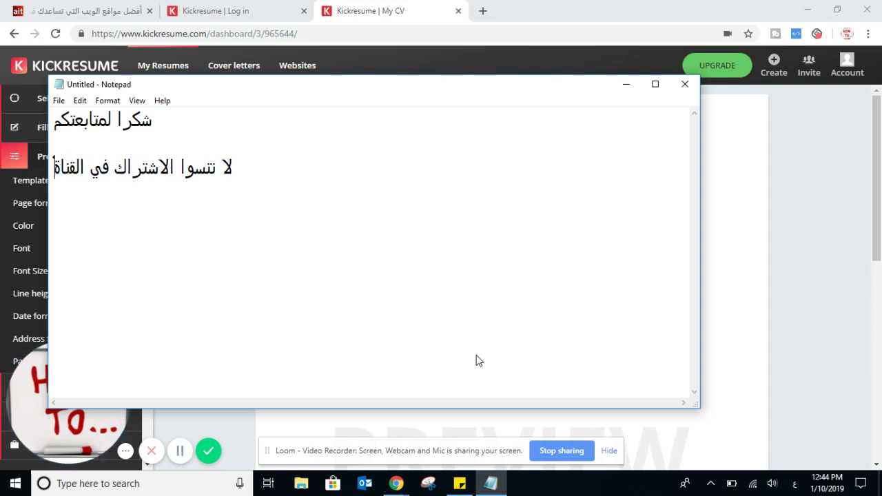
text( والاعج)
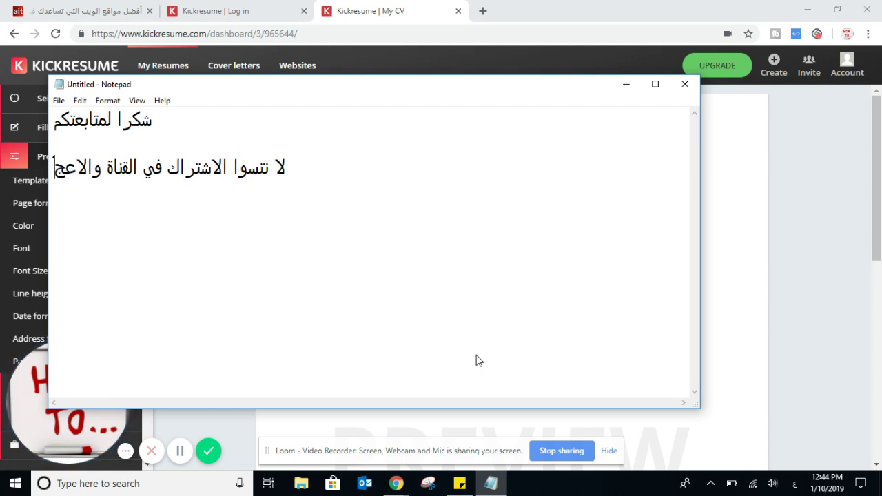
text(اب بفيديوهاتنا)
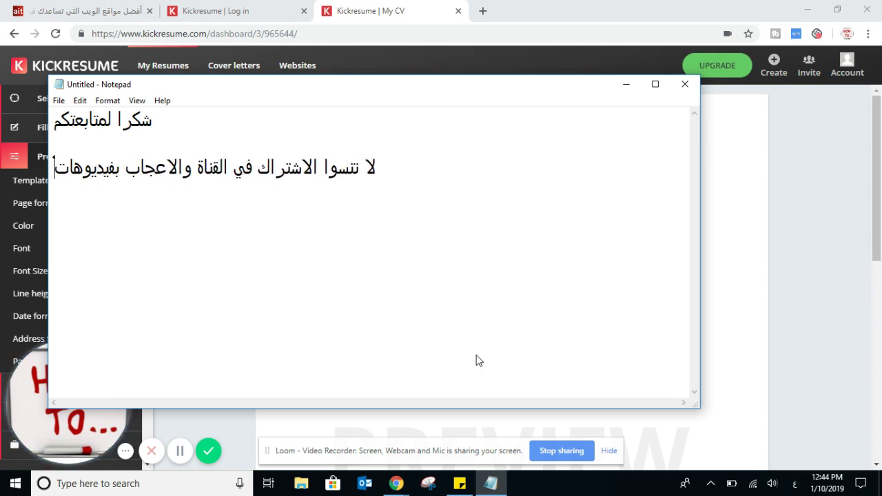